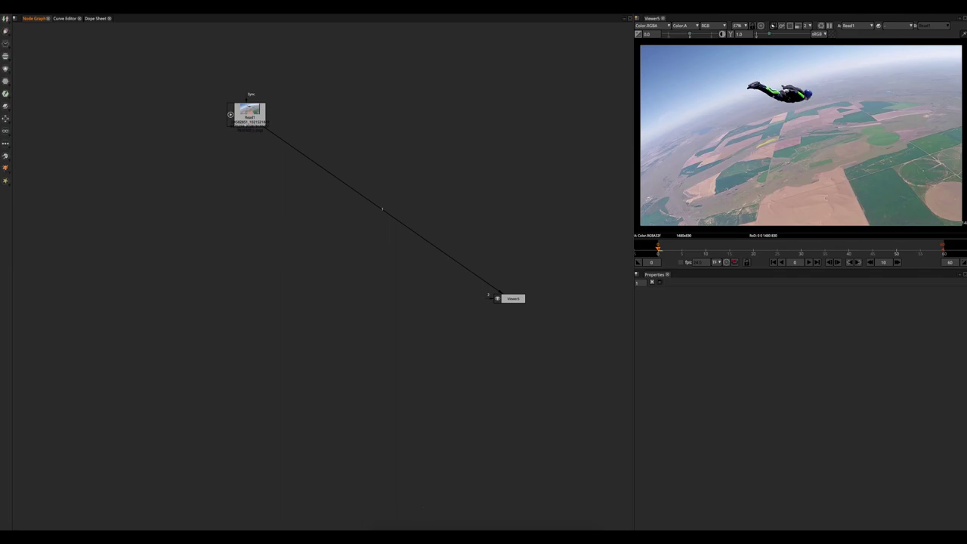
Bring up the Sky Replacement in Natron video in the browser and scroll through it
{"action": "mouse_move", "coordinate": [403, 534]}
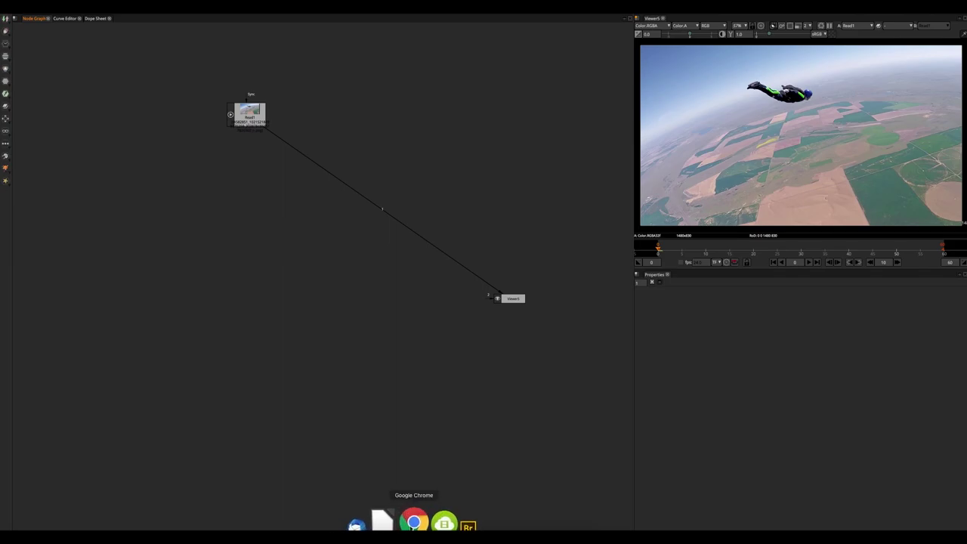
{"action": "right_click", "coordinate": [409, 521]}
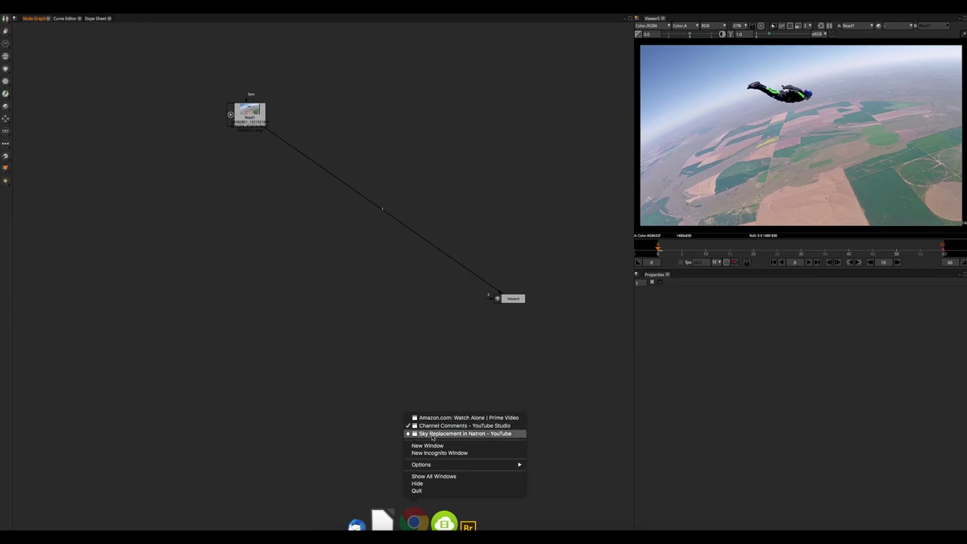
{"action": "left_click", "coordinate": [432, 436]}
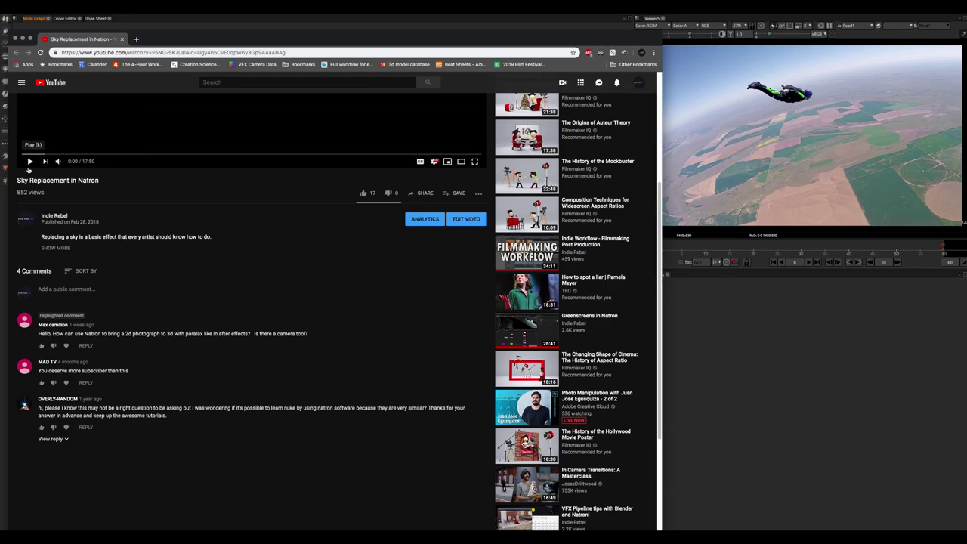
{"action": "scroll", "coordinate": [132, 306], "scroll_direction": "up", "scroll_amount": 5}
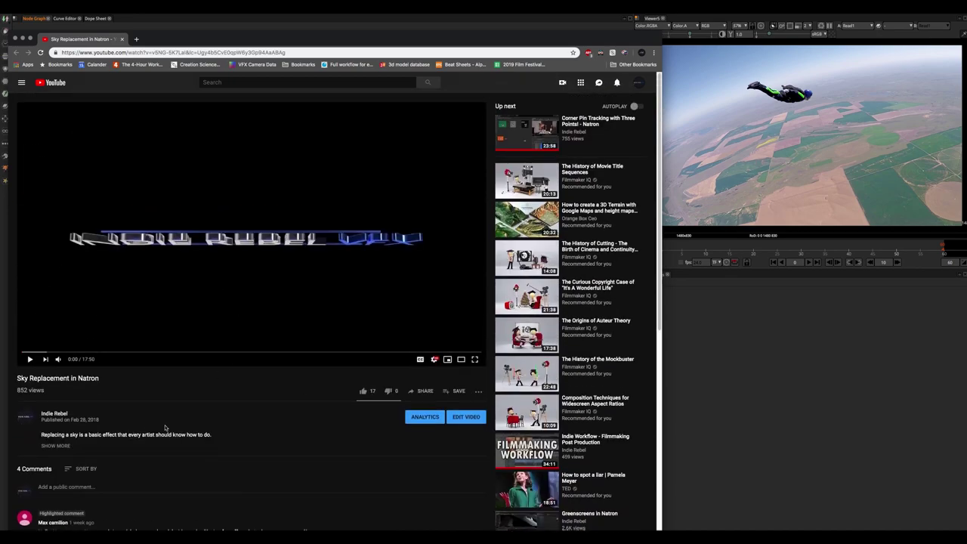
{"action": "scroll", "coordinate": [165, 422], "scroll_direction": "down", "scroll_amount": 4}
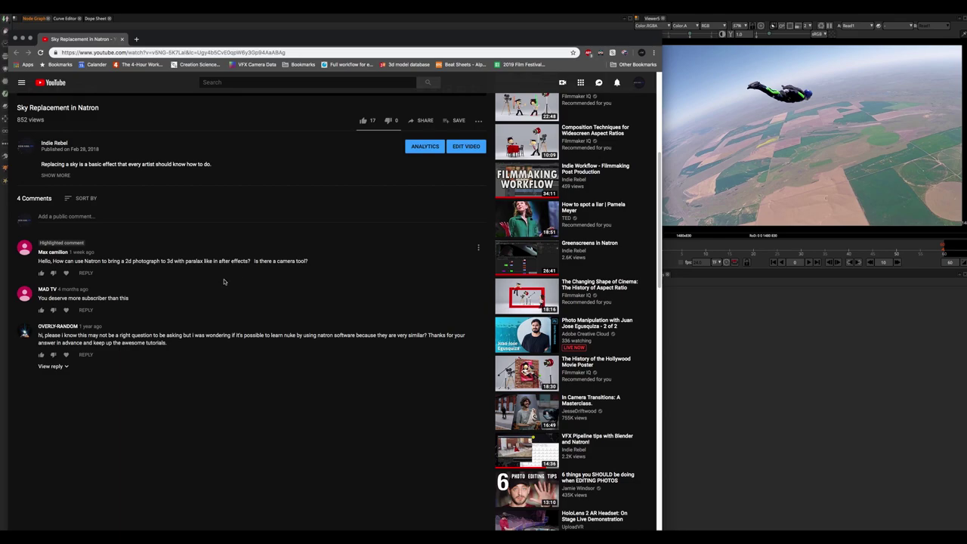
{"action": "mouse_move", "coordinate": [504, 298]}
{"action": "mouse_move", "coordinate": [607, 414]}
{"action": "scroll", "coordinate": [370, 459], "scroll_direction": "up", "scroll_amount": 5}
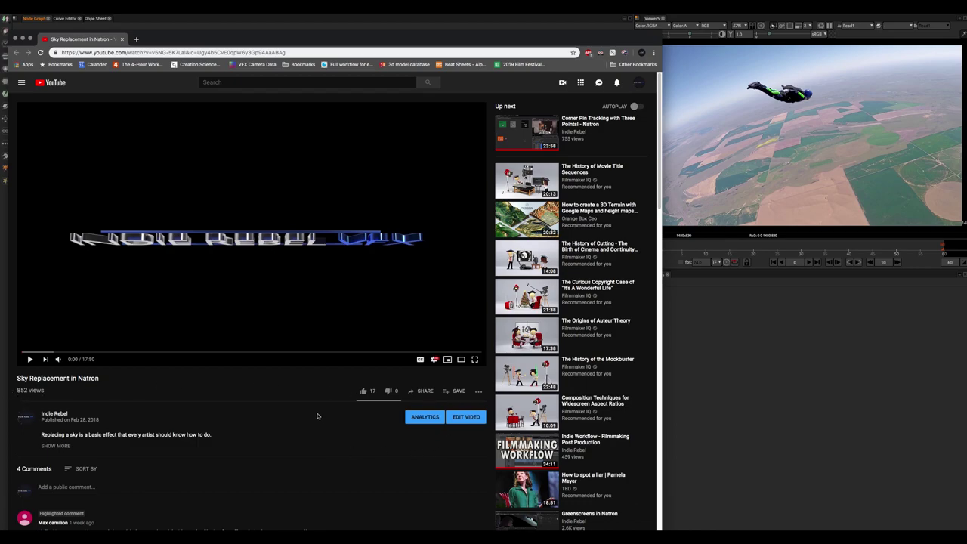
Move Viewer5 down-right, play the skydiver clip, stop at frame 23, and select Read1
{"action": "left_click", "coordinate": [762, 356]}
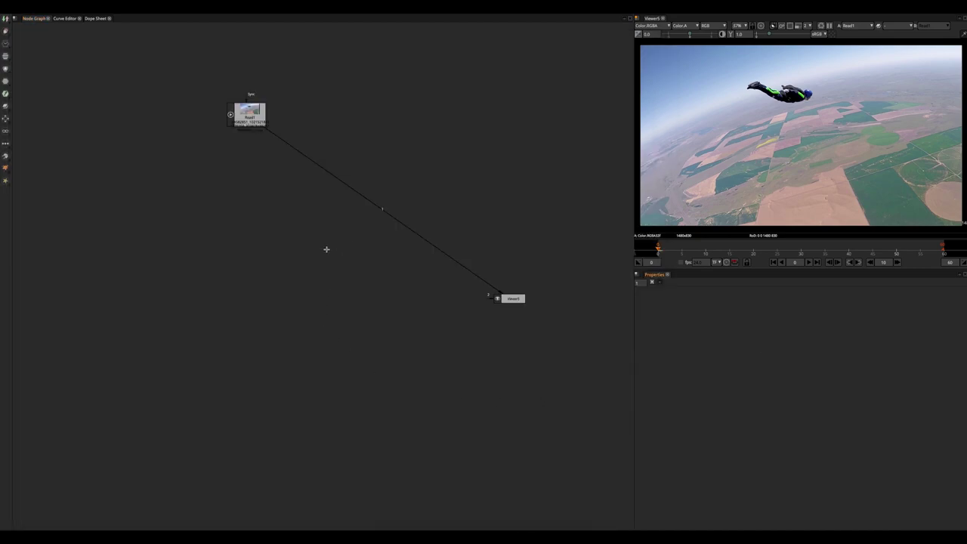
{"action": "left_click_drag", "start_coordinate": [493, 299], "coordinate": [521, 382]}
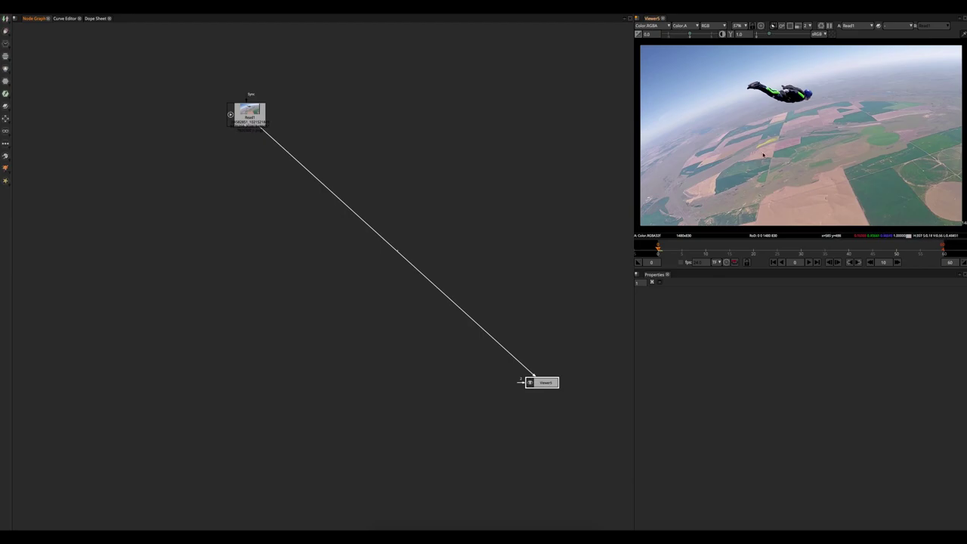
{"action": "key", "text": "l"}
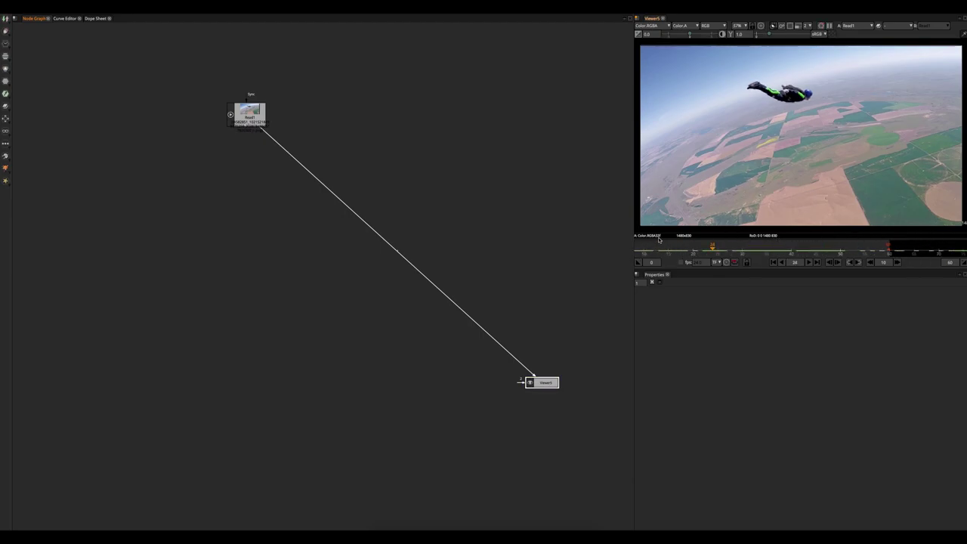
{"action": "left_click", "coordinate": [706, 247]}
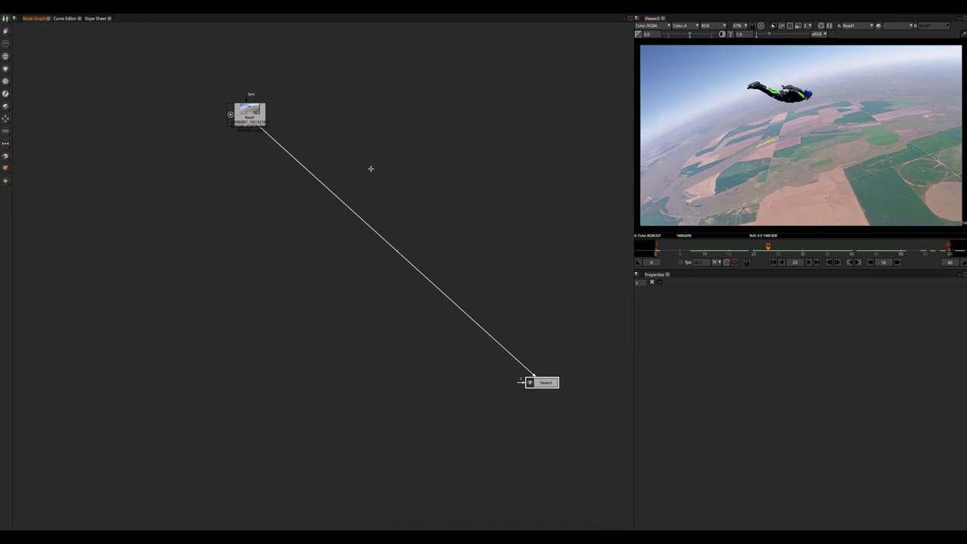
{"action": "left_click", "coordinate": [252, 123]}
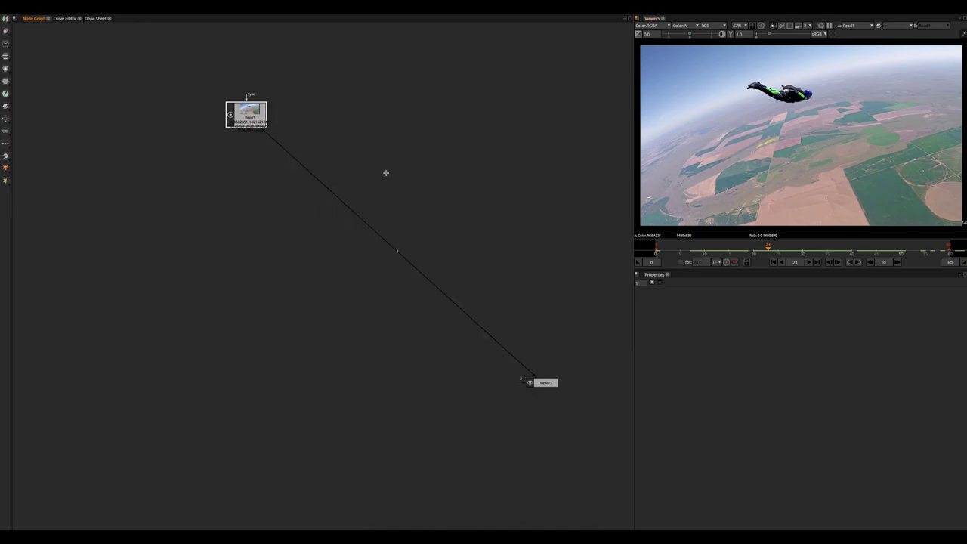
{"action": "key", "text": "t"}
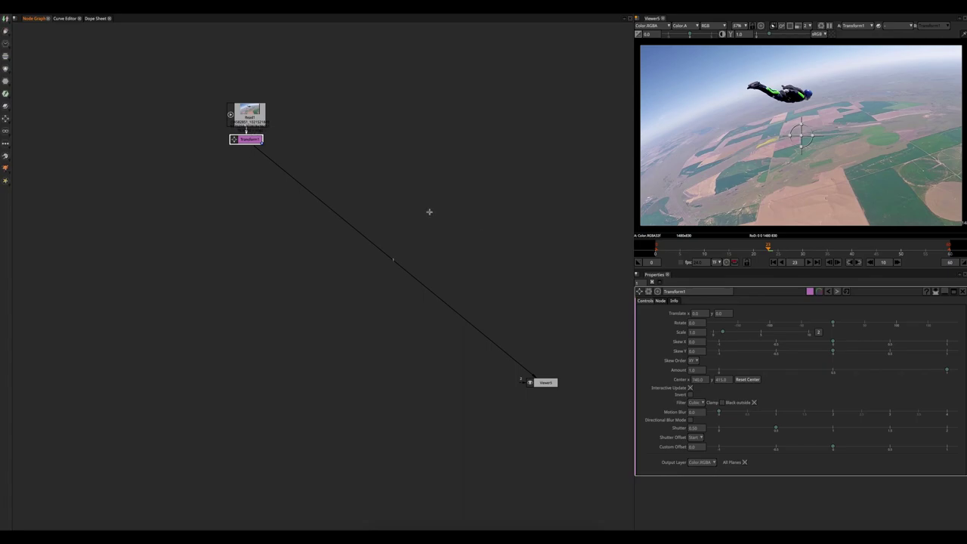
{"action": "mouse_move", "coordinate": [723, 332]}
{"action": "left_mouse_down"}
{"action": "mouse_move", "coordinate": [713, 332]}
{"action": "mouse_move", "coordinate": [723, 336]}
{"action": "left_mouse_up"}
{"action": "left_click", "coordinate": [693, 333]}
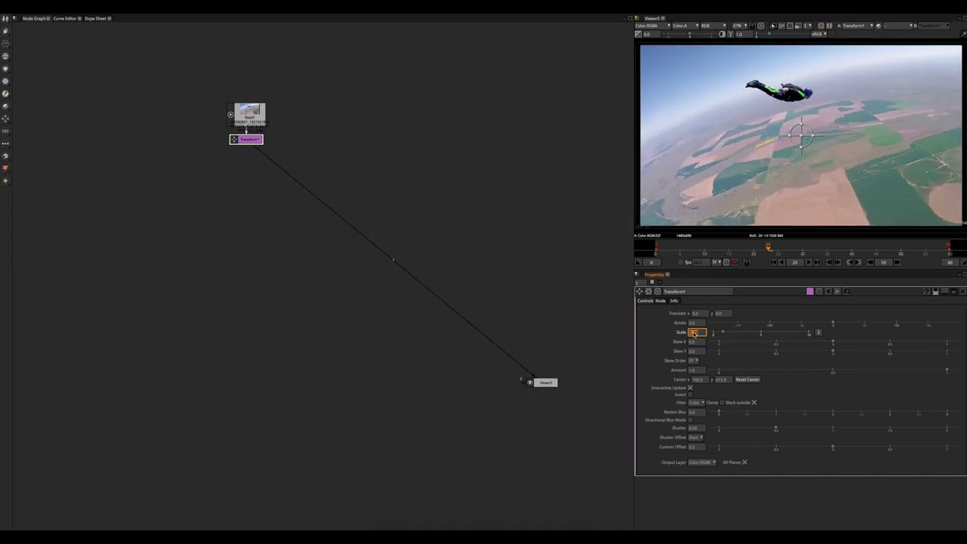
{"action": "type", "text": "1"}
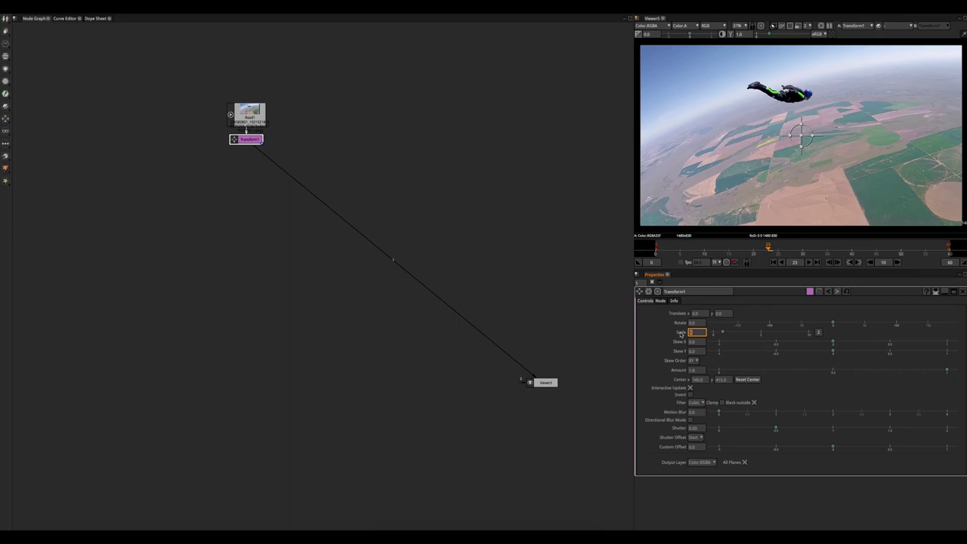
{"action": "right_click", "coordinate": [687, 333]}
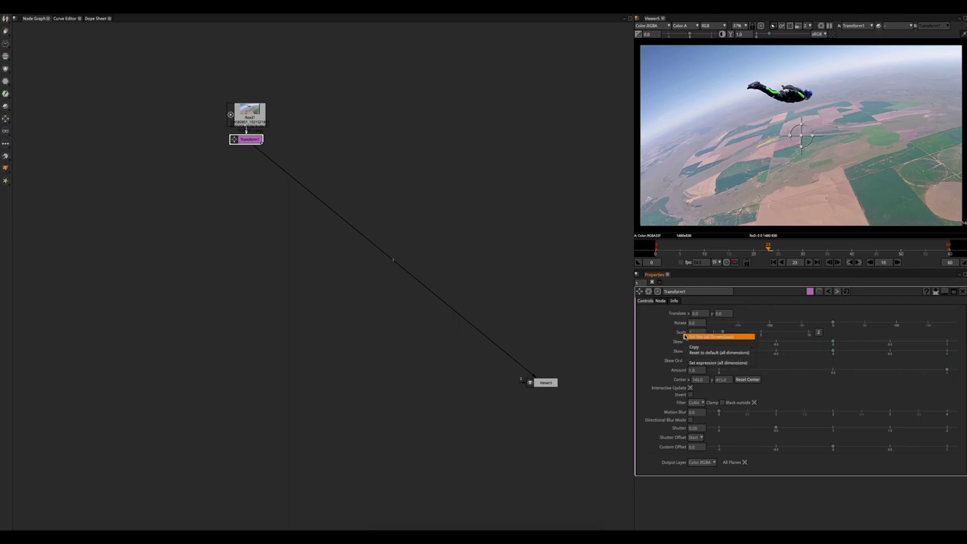
{"action": "left_click", "coordinate": [682, 250]}
{"action": "left_click", "coordinate": [665, 248]}
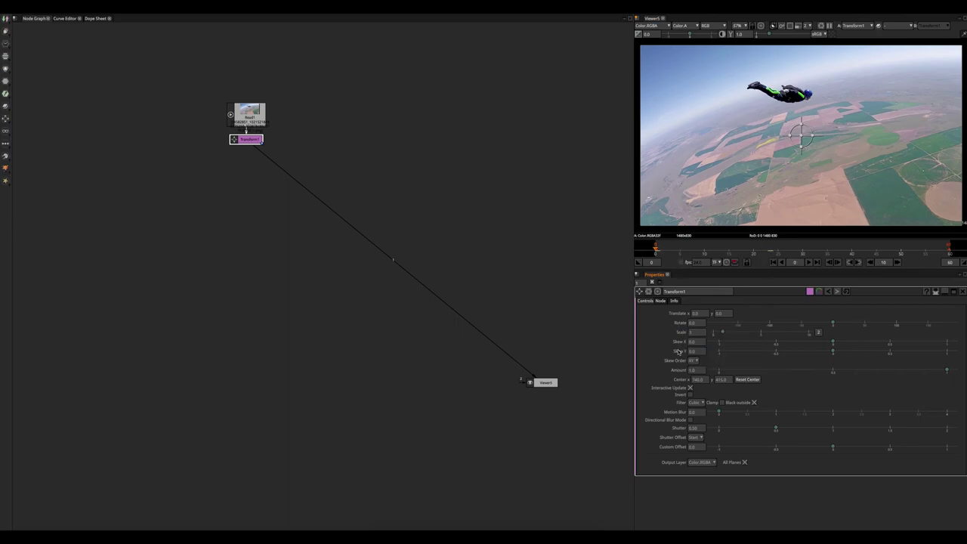
{"action": "left_click", "coordinate": [691, 333]}
{"action": "right_click", "coordinate": [690, 333]}
{"action": "left_click", "coordinate": [692, 335]}
{"action": "right_click", "coordinate": [677, 312]}
{"action": "left_click", "coordinate": [685, 316]}
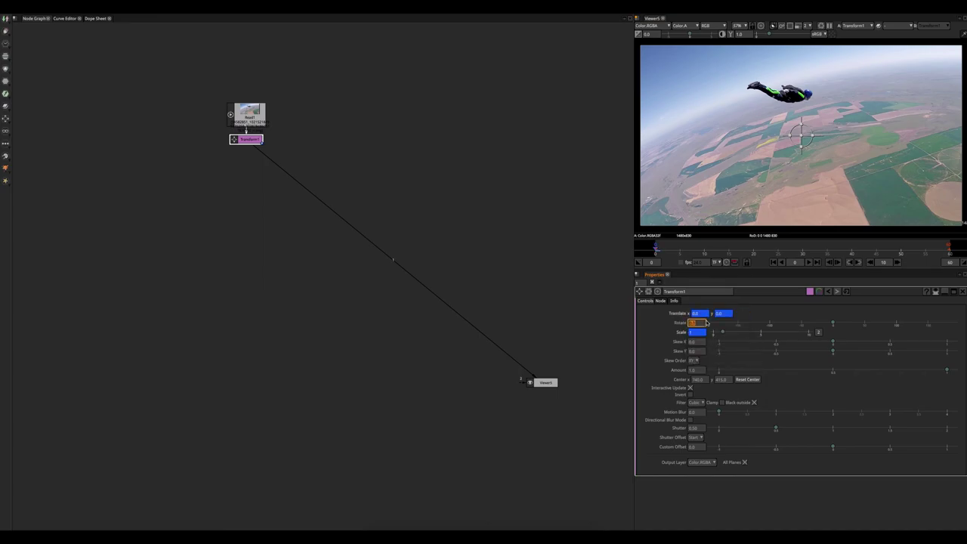
{"action": "left_click", "coordinate": [821, 265]}
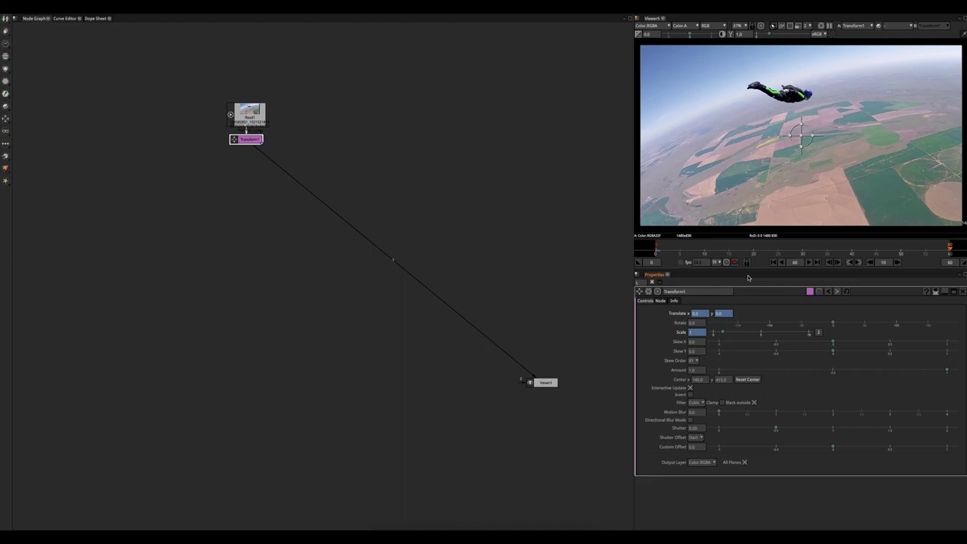
{"action": "left_click_drag", "start_coordinate": [722, 333], "coordinate": [731, 333]}
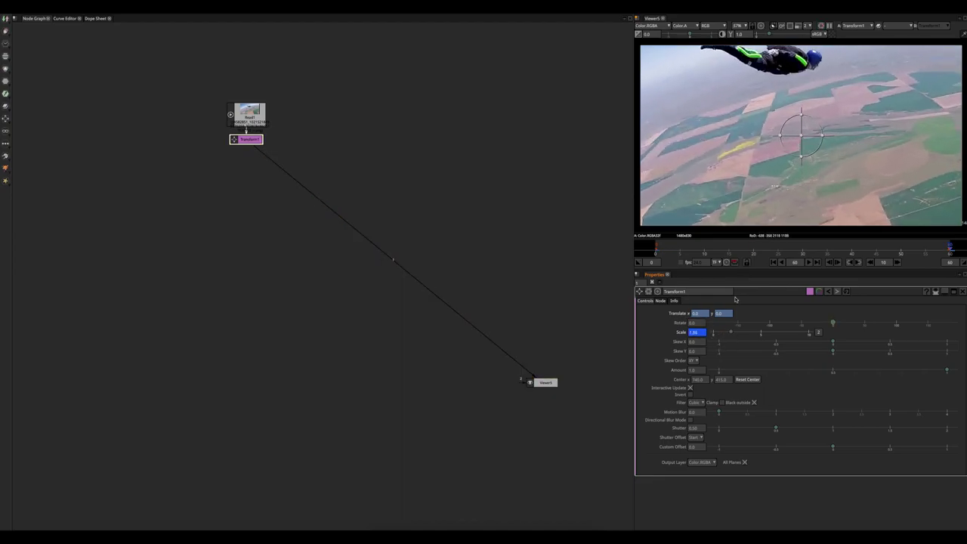
{"action": "left_click_drag", "start_coordinate": [800, 135], "coordinate": [836, 179]}
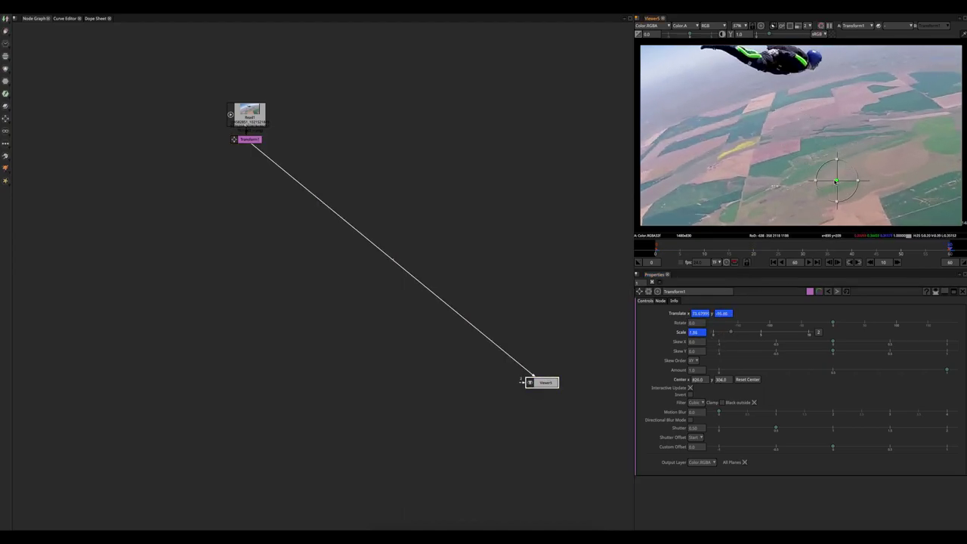
{"action": "key", "text": "ctrl+z"}
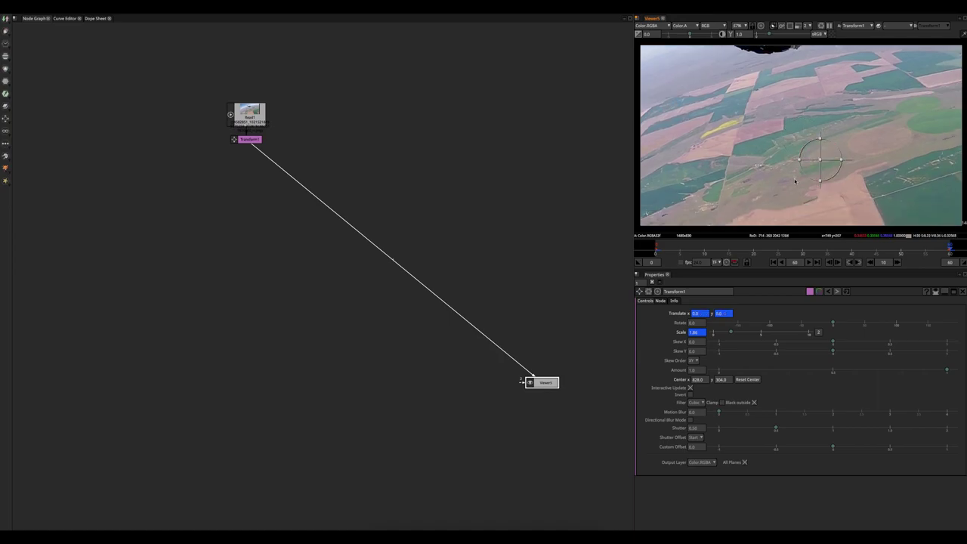
{"action": "left_click_drag", "start_coordinate": [826, 156], "coordinate": [841, 248]}
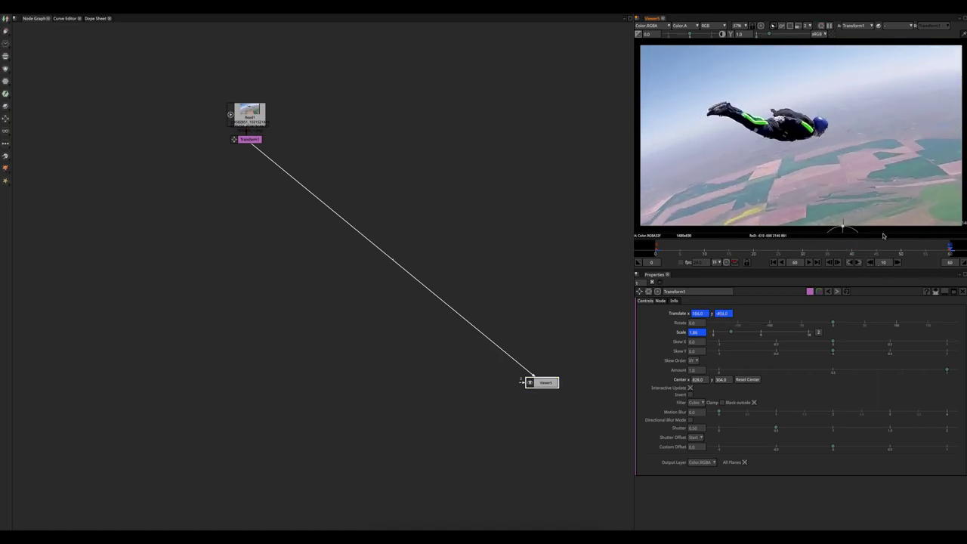
{"action": "left_click_drag", "start_coordinate": [917, 248], "coordinate": [659, 249]}
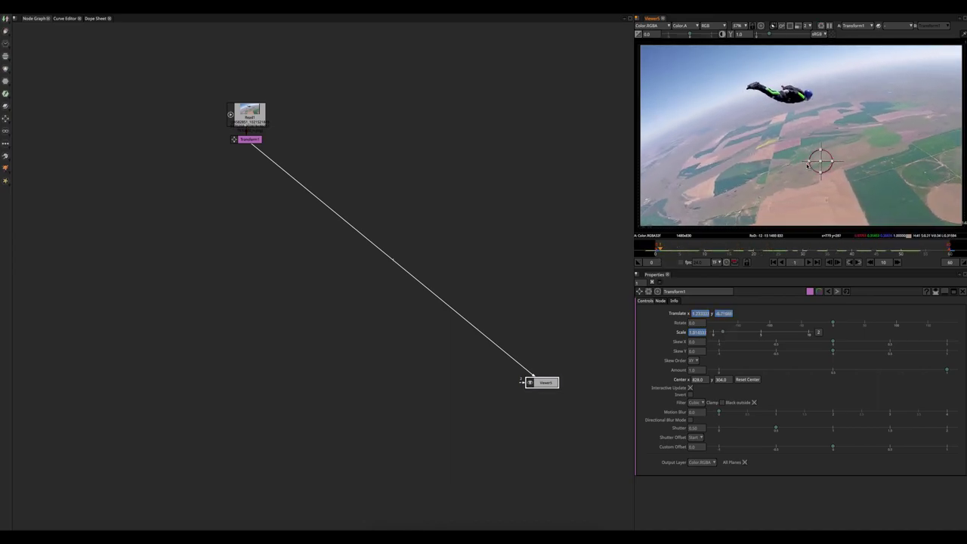
{"action": "left_click", "coordinate": [810, 262]}
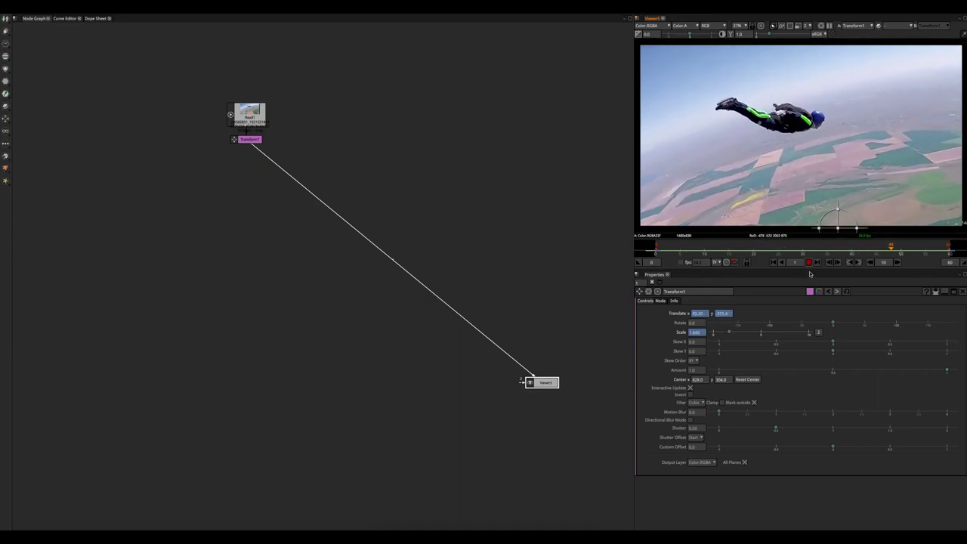
{"action": "left_click", "coordinate": [810, 264]}
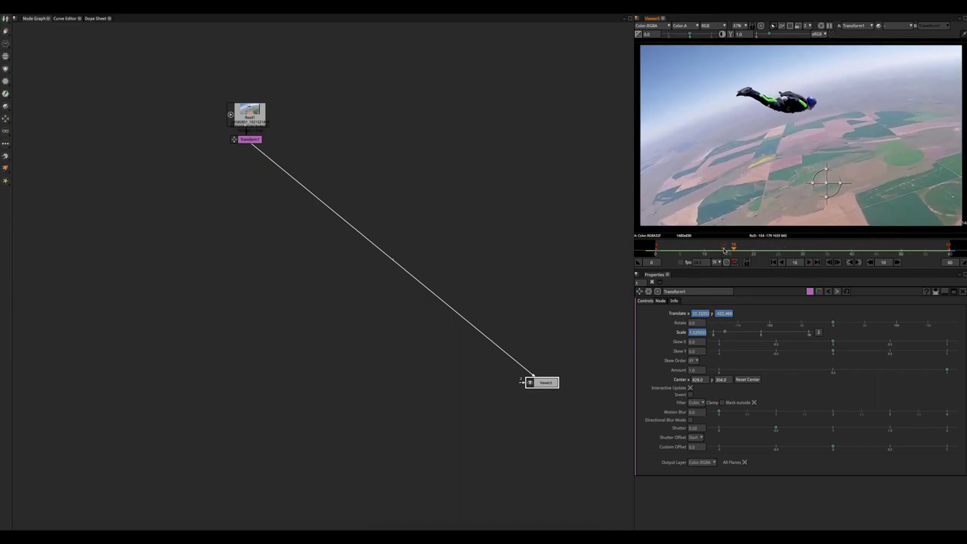
{"action": "left_click", "coordinate": [772, 262]}
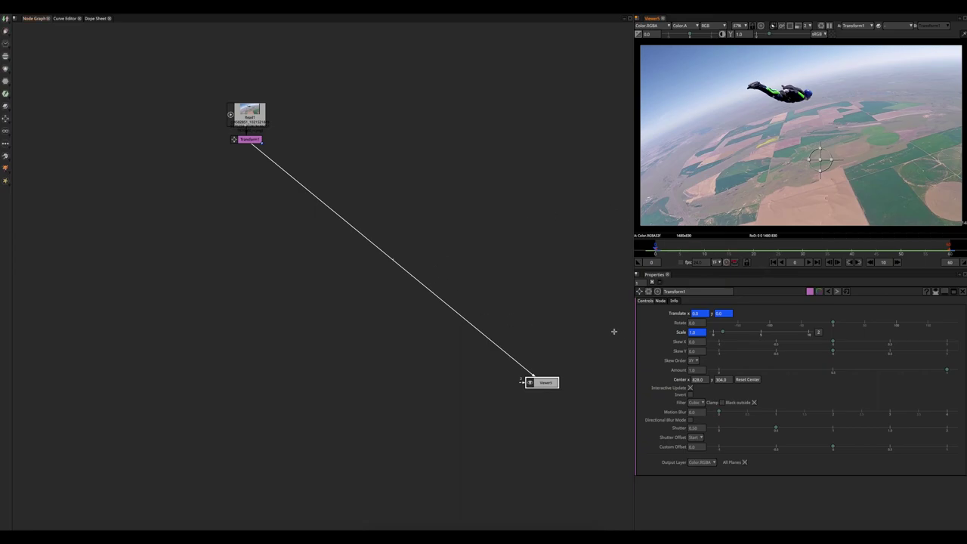
{"action": "left_click", "coordinate": [247, 141]}
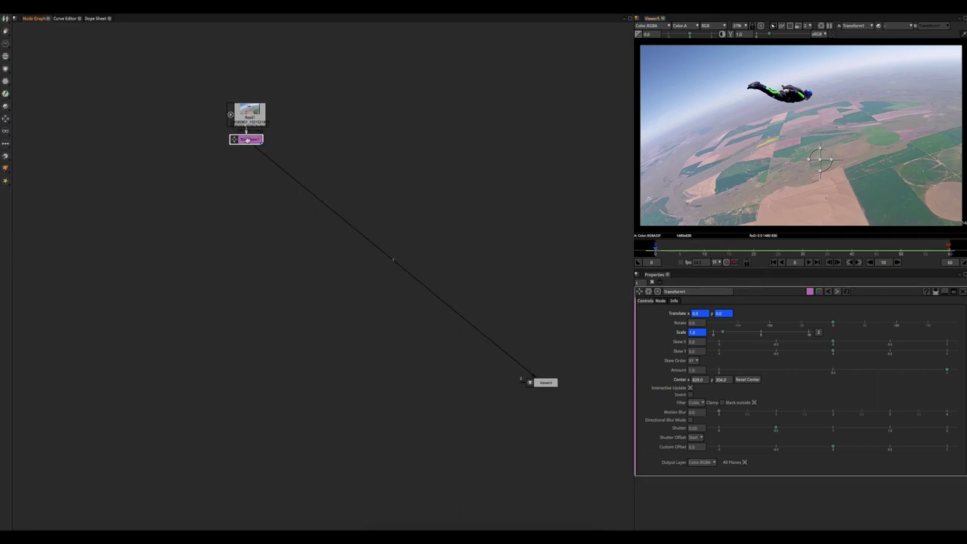
{"action": "key", "text": "Delete"}
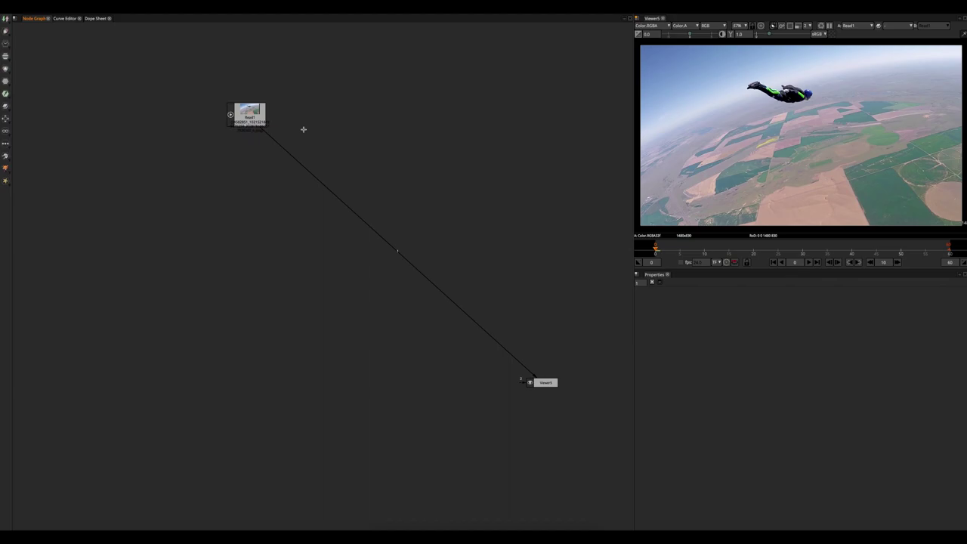
Add a Roto node with O and nudge it down and right in the graph
{"action": "key", "text": "o"}
{"action": "left_click_drag", "start_coordinate": [319, 133], "coordinate": [334, 142]}
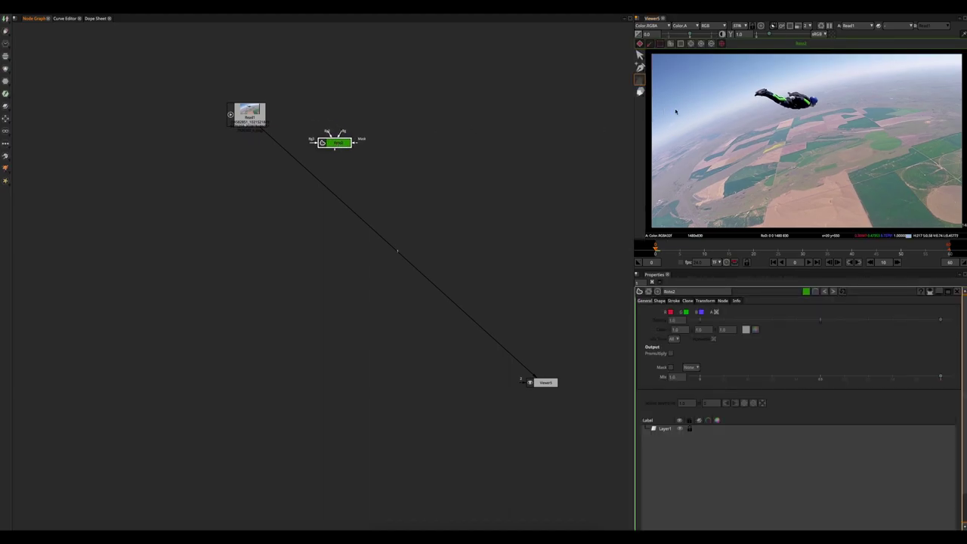
{"action": "scroll", "coordinate": [789, 119], "scroll_direction": "up", "scroll_amount": 3}
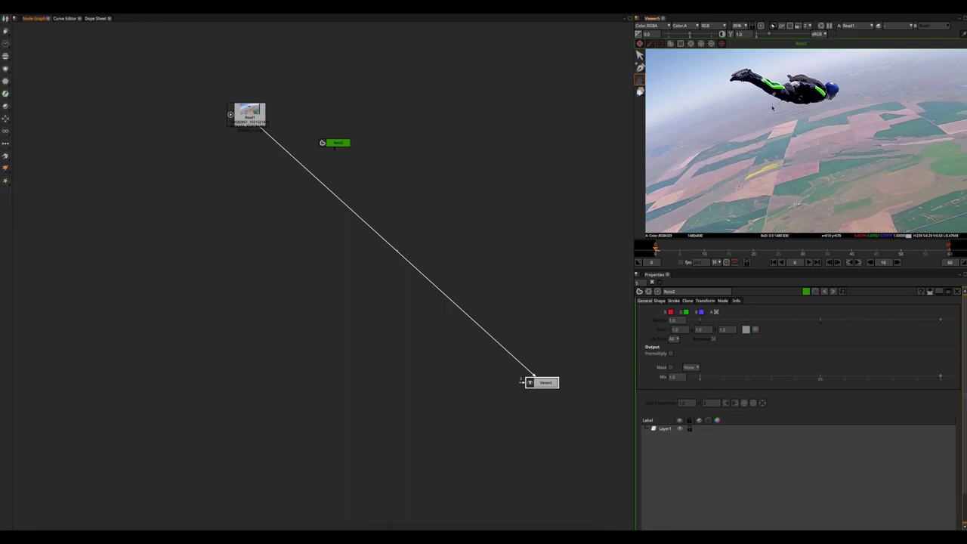
Maximize and fit the viewer, zoom onto the skydiver, and begin a Bezier along the leg
{"action": "key", "text": "space"}
{"action": "key", "text": "f"}
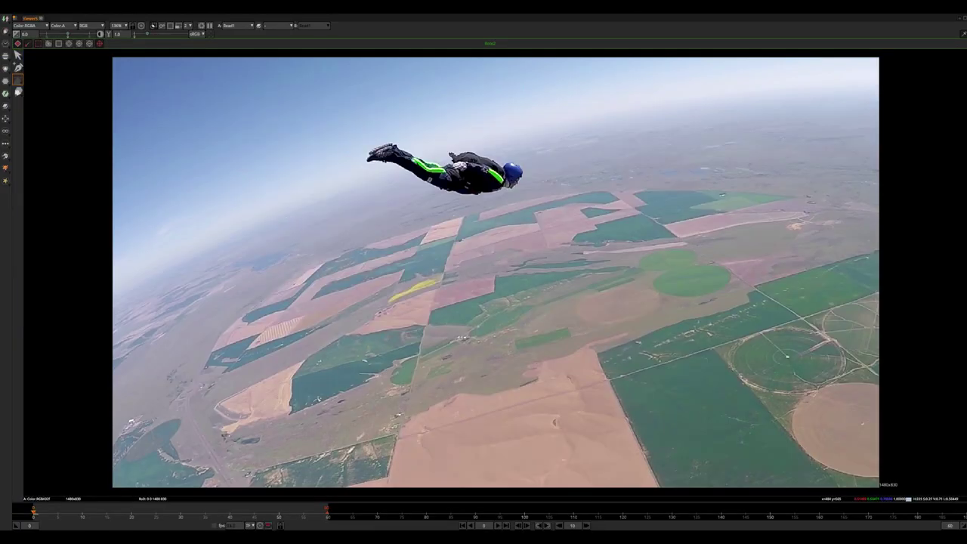
{"action": "scroll", "coordinate": [457, 176], "scroll_direction": "up", "scroll_amount": 5}
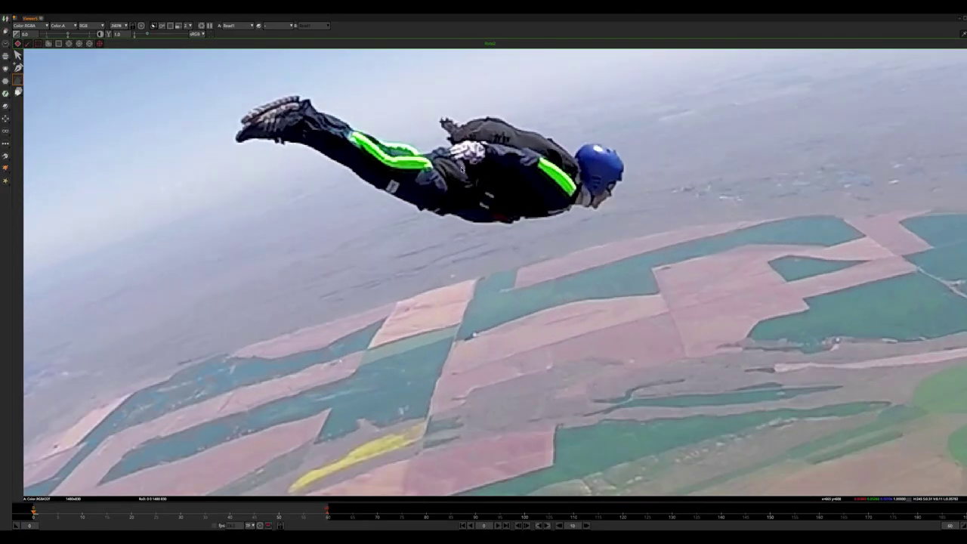
{"action": "left_click_drag", "start_coordinate": [460, 168], "coordinate": [428, 251]}
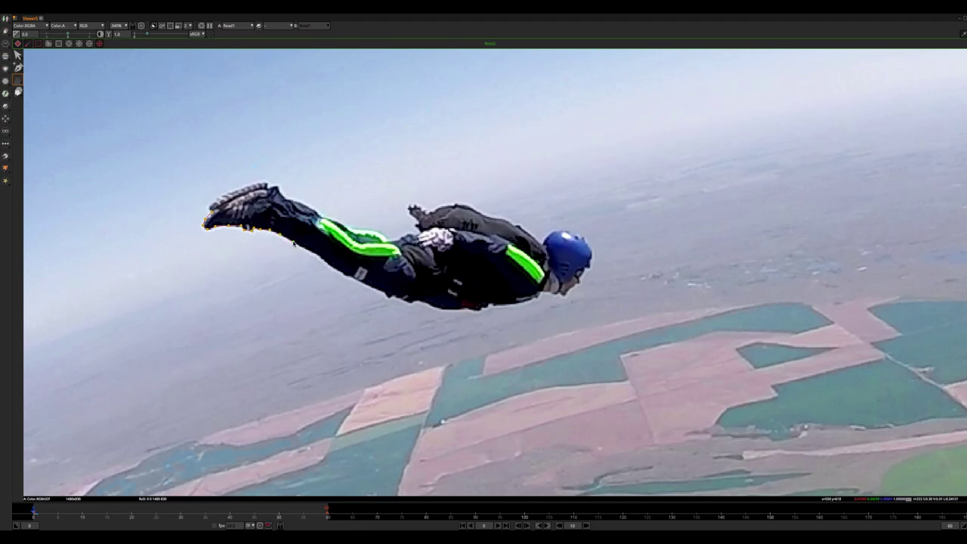
{"action": "left_click_drag", "start_coordinate": [312, 253], "coordinate": [327, 264]}
Continue placing Bezier points from the leg's lower edge around the skydiver's body
{"action": "left_click_drag", "start_coordinate": [482, 309], "coordinate": [491, 304]}
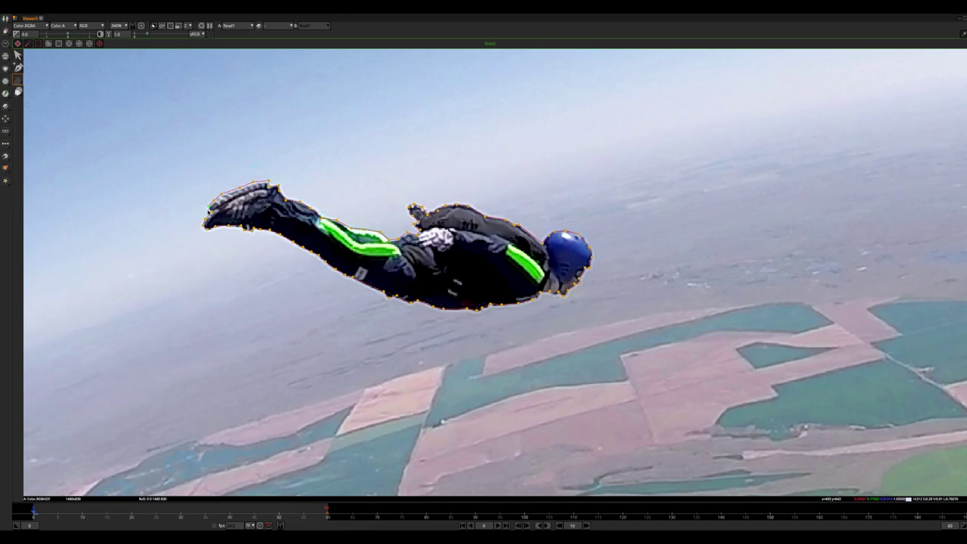
Close the Bezier1 roto shape, restore the full workspace, deselect the shape, and open node search
{"action": "key", "text": "q"}
{"action": "key", "text": "space"}
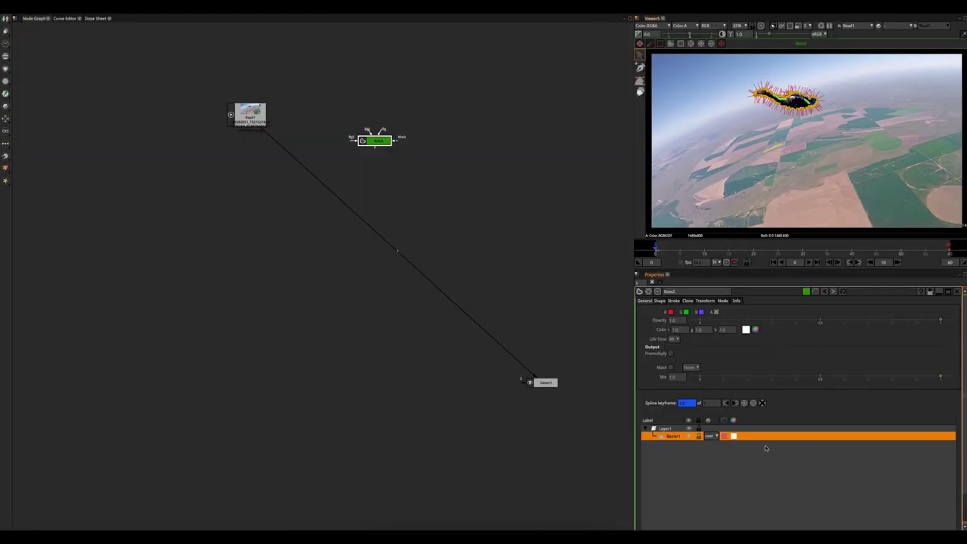
{"action": "left_click", "coordinate": [732, 482]}
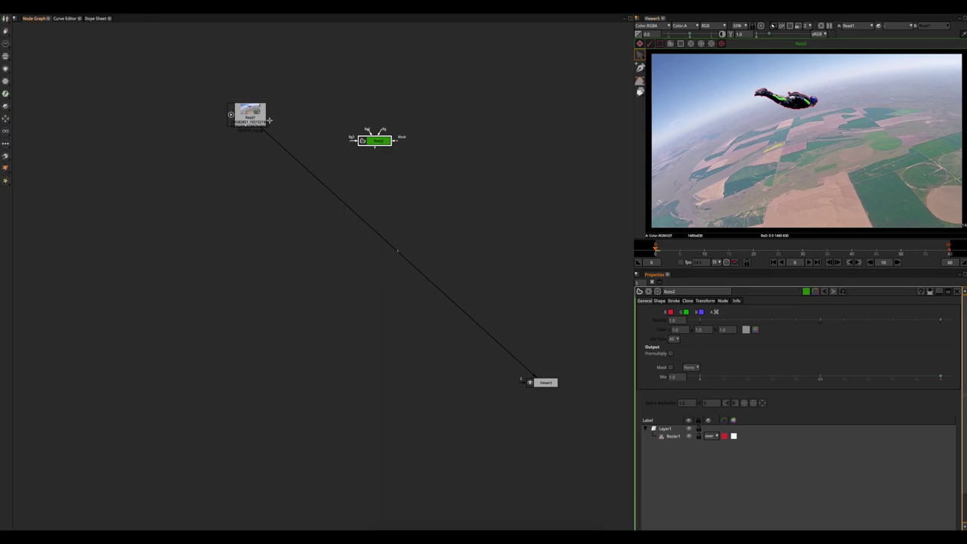
{"action": "key", "text": "Tab"}
Add a Constant node via the 'con' search and move it up and left
{"action": "type", "text": "con"}
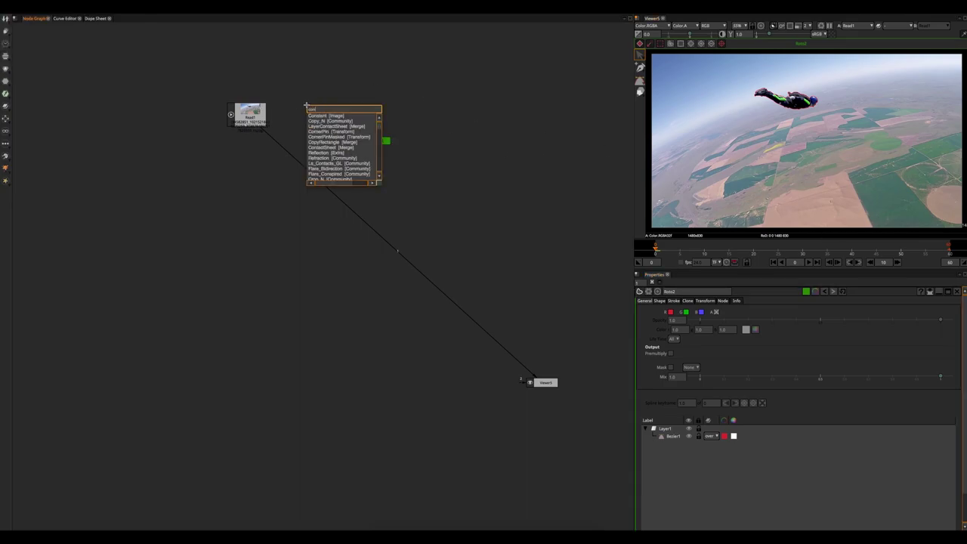
{"action": "left_click", "coordinate": [321, 116]}
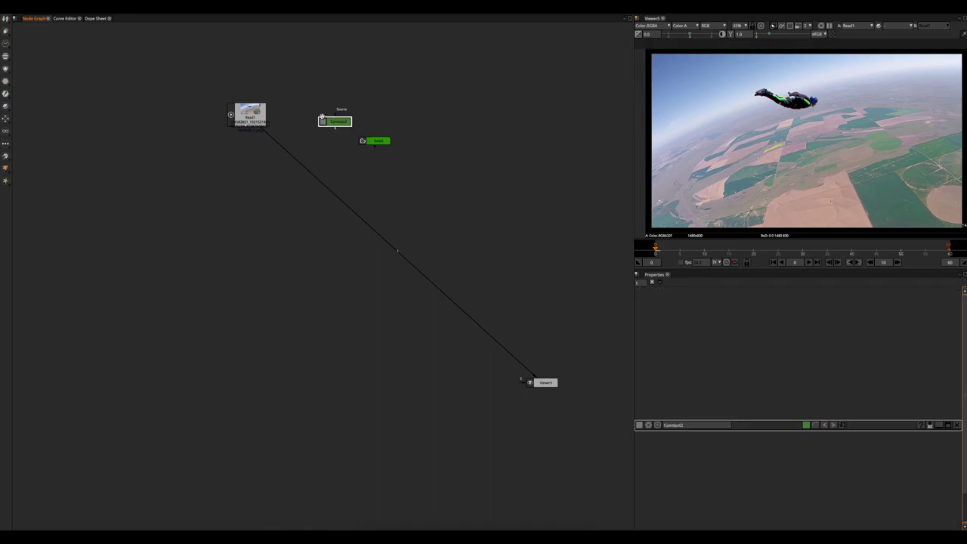
{"action": "left_click_drag", "start_coordinate": [333, 120], "coordinate": [320, 101]}
Add a Merge from Read1 with A on the Constant, view its alpha, and select the group
{"action": "left_click", "coordinate": [242, 121]}
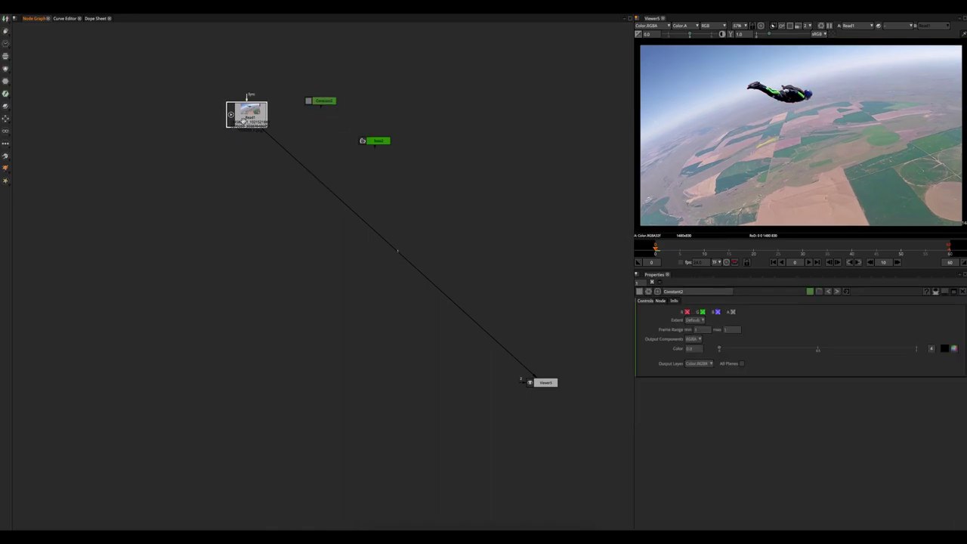
{"action": "key", "text": "m"}
{"action": "left_click_drag", "start_coordinate": [246, 144], "coordinate": [323, 101]}
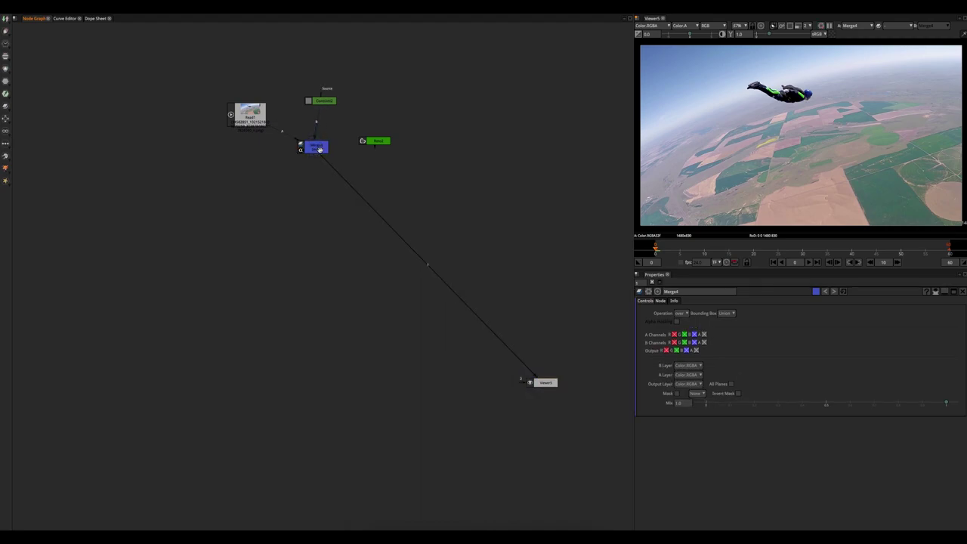
{"action": "left_click_drag", "start_coordinate": [318, 148], "coordinate": [371, 142]}
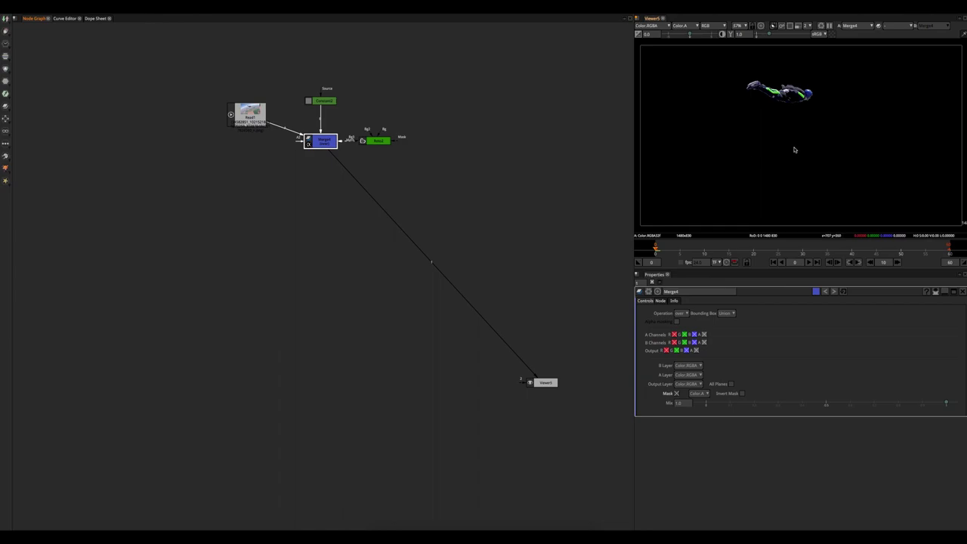
{"action": "key", "text": "a"}
{"action": "key", "text": "a"}
{"action": "left_click_drag", "start_coordinate": [249, 115], "coordinate": [231, 114]}
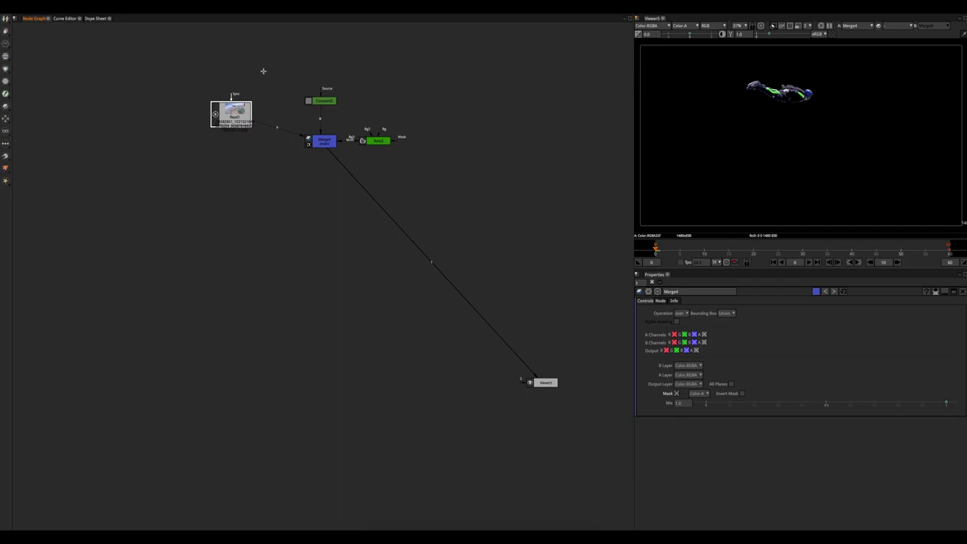
{"action": "left_click_drag", "start_coordinate": [260, 67], "coordinate": [415, 175]}
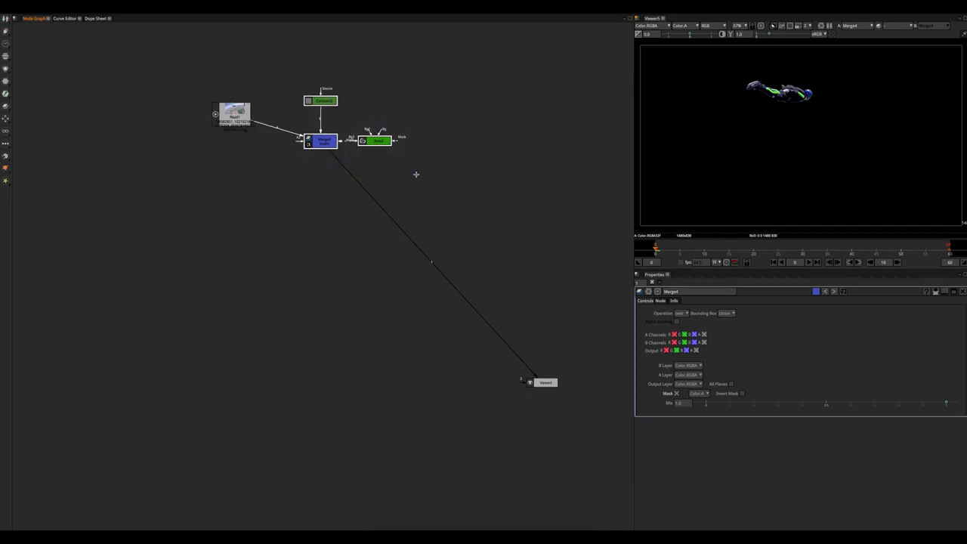
Wrap the selected nodes in a Backdrop labelled 'Skydiver' with an enlarged label font
{"action": "key", "text": "Tab"}
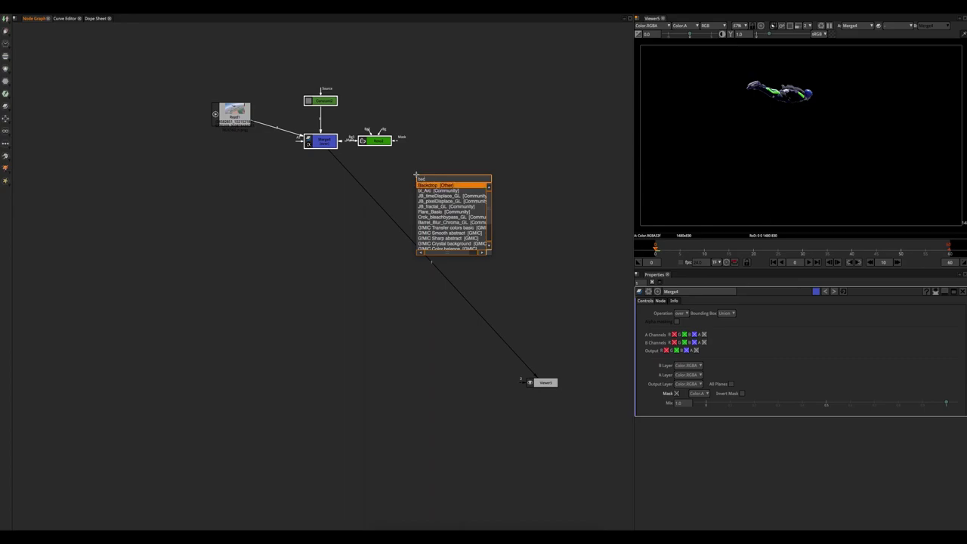
{"action": "key", "text": "Return"}
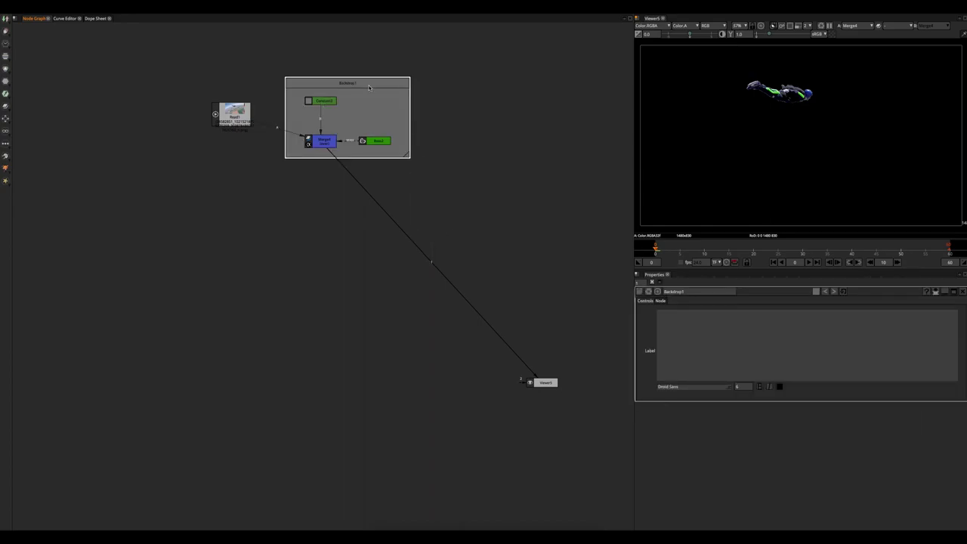
{"action": "left_click", "coordinate": [703, 327]}
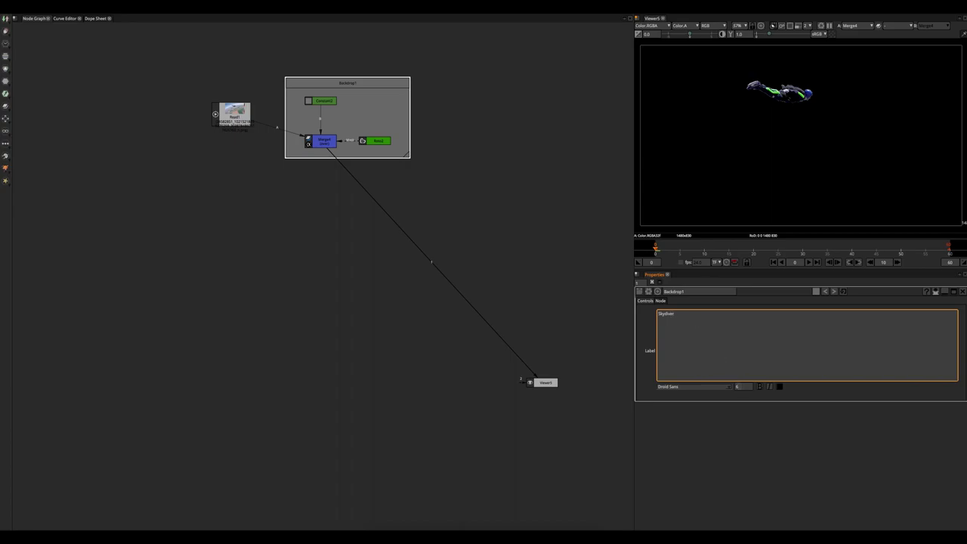
{"action": "left_click", "coordinate": [743, 386]}
{"action": "type", "text": "60"}
{"action": "key", "text": "Return"}
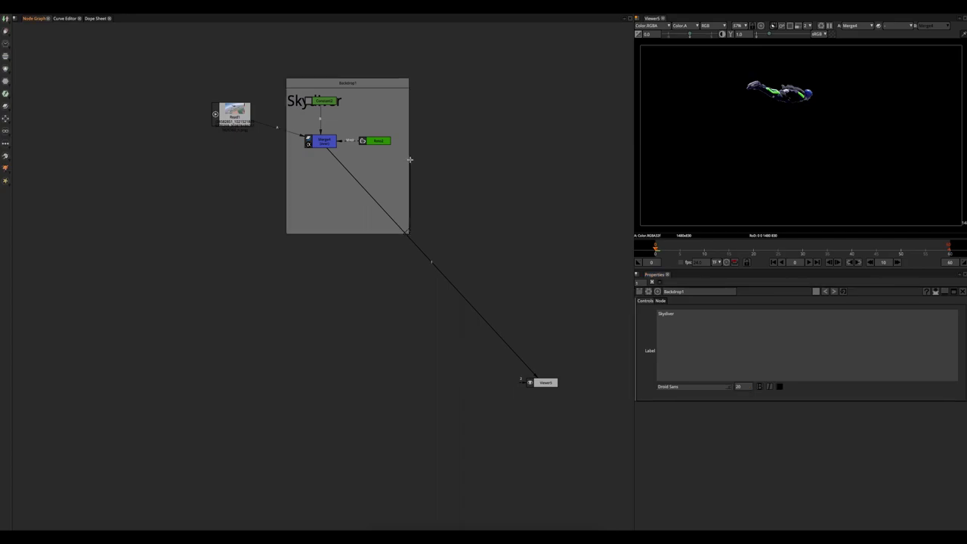
Shorten the backdrop to fit, move the Constant below the label, and open the label colour picker
{"action": "left_click_drag", "start_coordinate": [410, 234], "coordinate": [412, 167]}
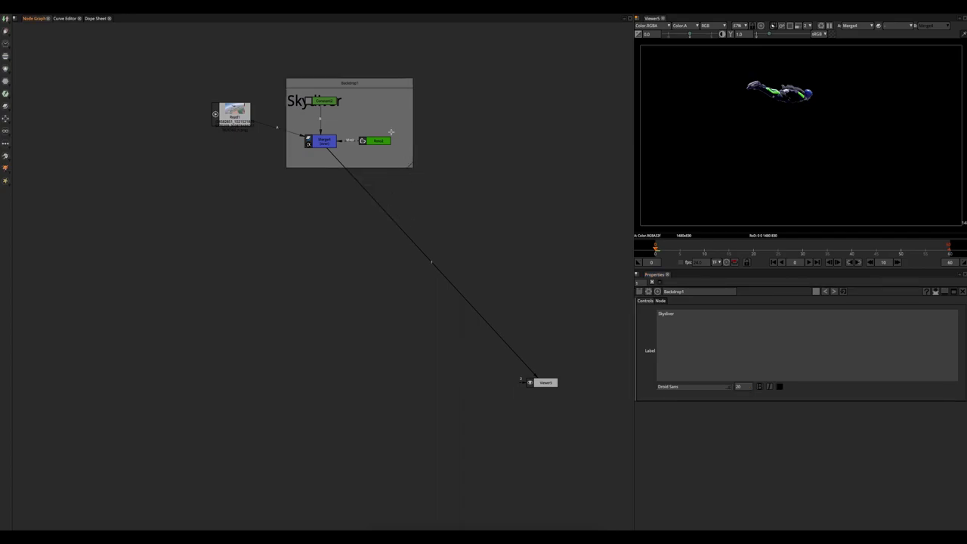
{"action": "left_click_drag", "start_coordinate": [330, 101], "coordinate": [328, 121]}
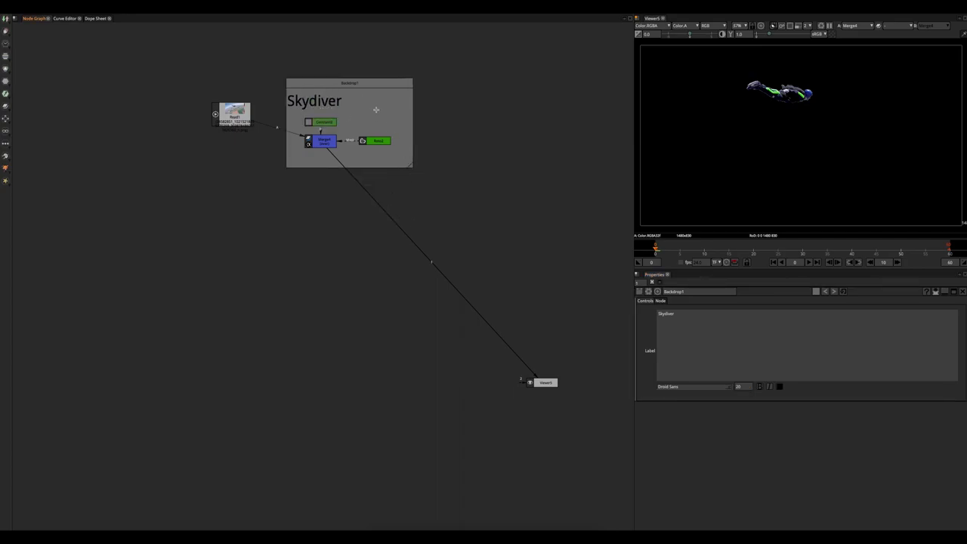
{"action": "left_click", "coordinate": [353, 88]}
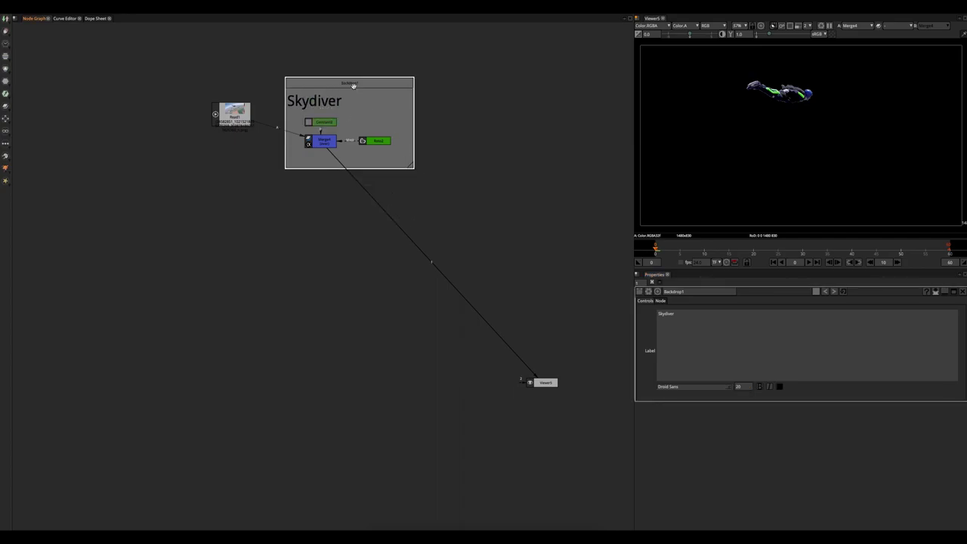
{"action": "left_click", "coordinate": [779, 387]}
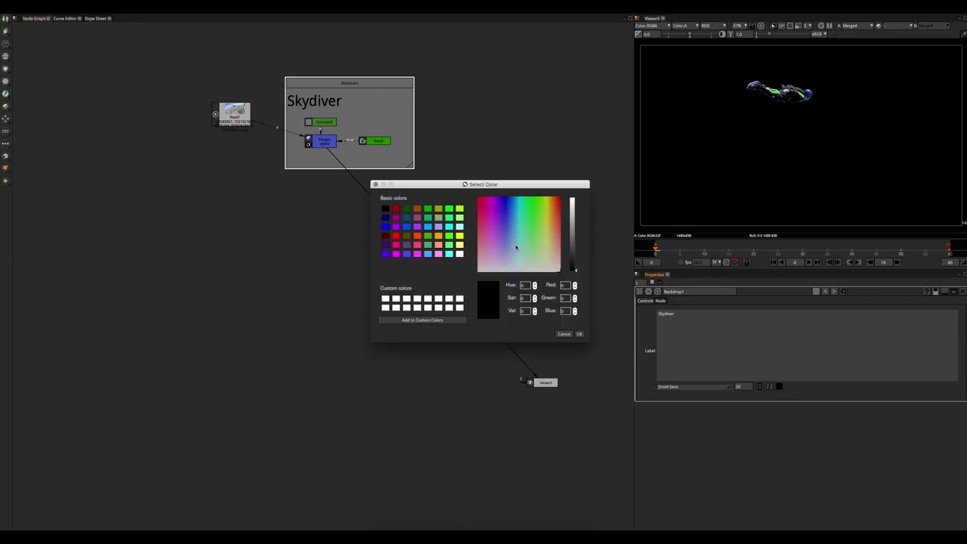
Set the Skydiver backdrop's label text colour to black
{"action": "left_click", "coordinate": [518, 226]}
{"action": "left_click_drag", "start_coordinate": [515, 230], "coordinate": [513, 213]}
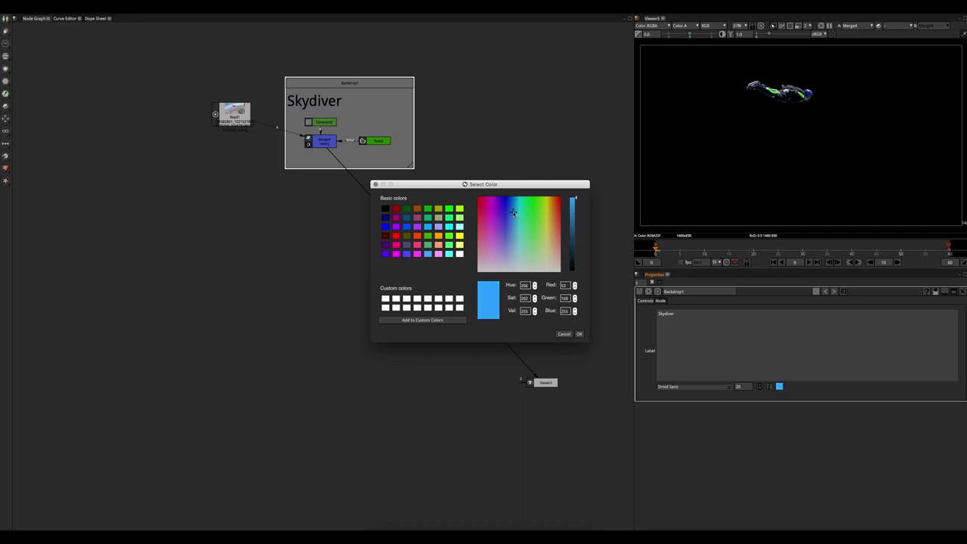
{"action": "left_click", "coordinate": [578, 334]}
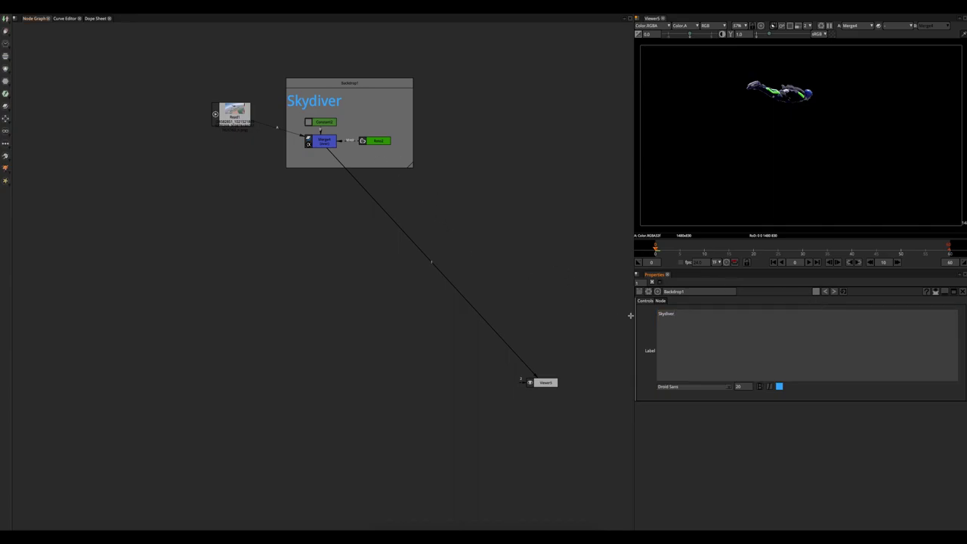
{"action": "left_click", "coordinate": [780, 386]}
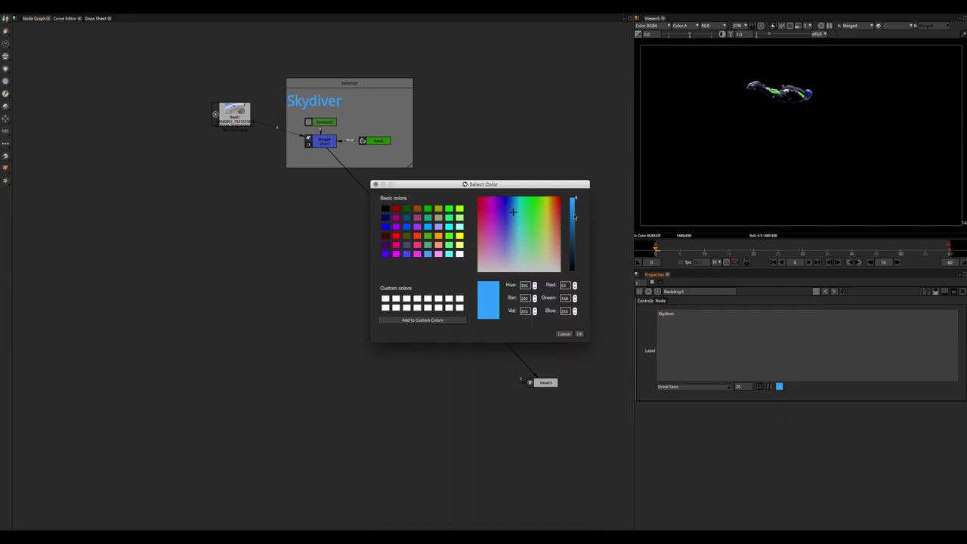
{"action": "left_click_drag", "start_coordinate": [576, 217], "coordinate": [568, 309]}
{"action": "left_click", "coordinate": [580, 333]}
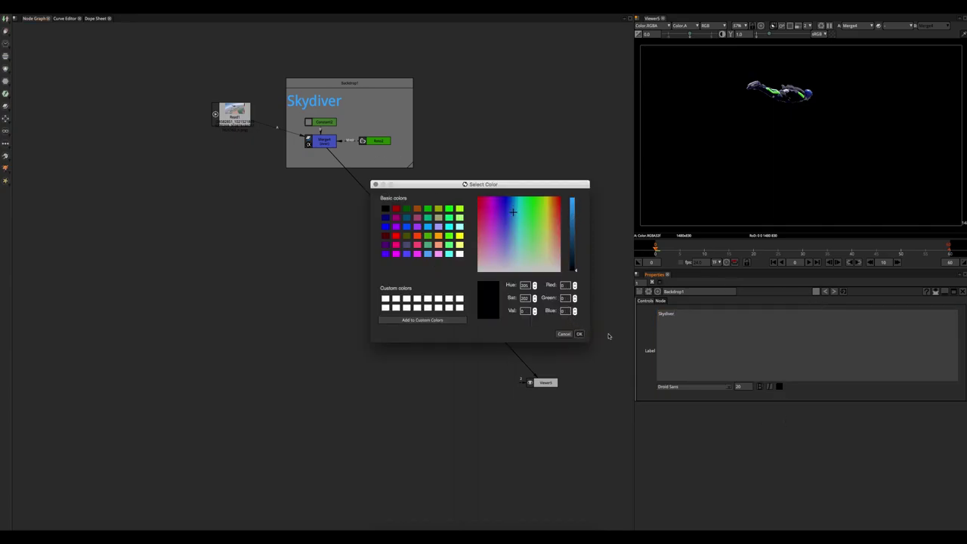
Give the backdrop a bright blue fill and shift it slightly right with its nodes
{"action": "left_click", "coordinate": [816, 293]}
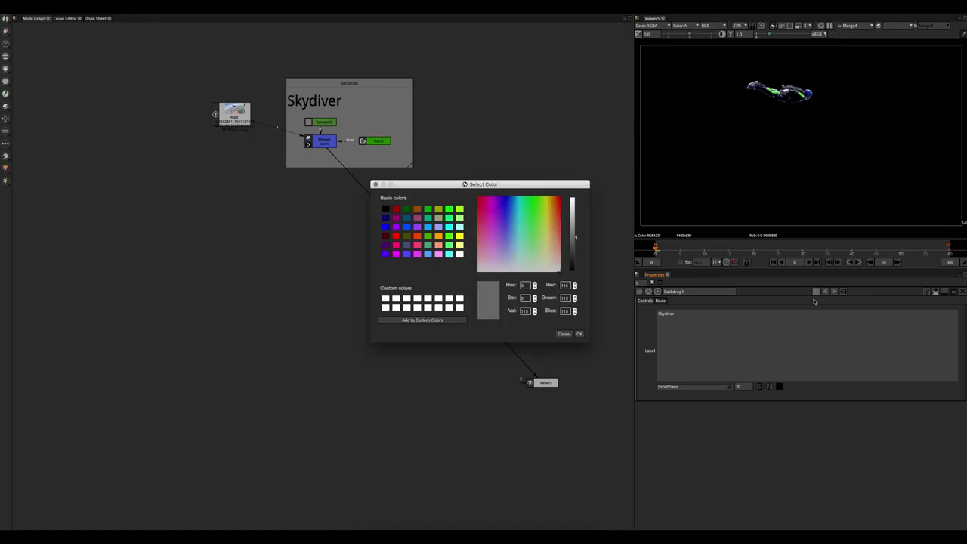
{"action": "left_click", "coordinate": [507, 207]}
{"action": "left_click_drag", "start_coordinate": [573, 230], "coordinate": [574, 198]}
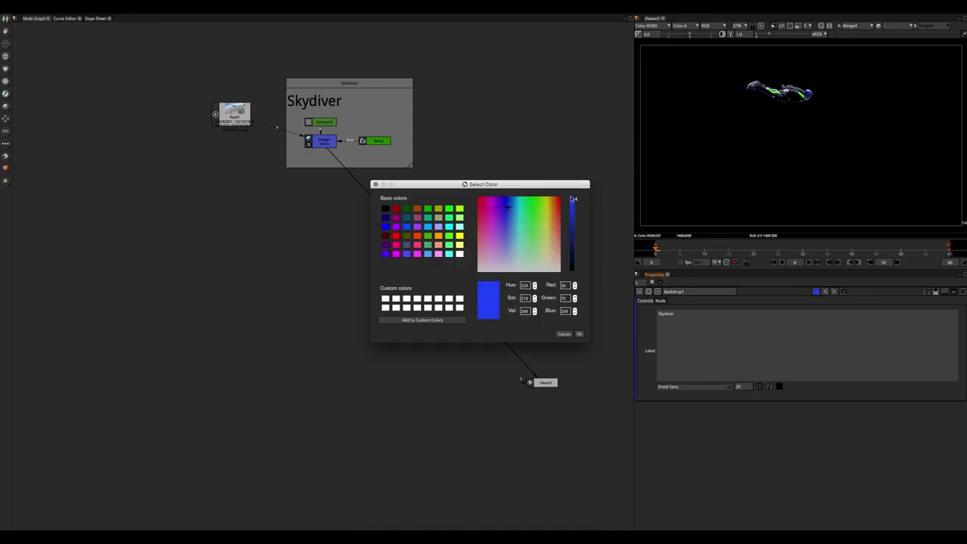
{"action": "left_click", "coordinate": [513, 211]}
{"action": "left_click", "coordinate": [579, 334]}
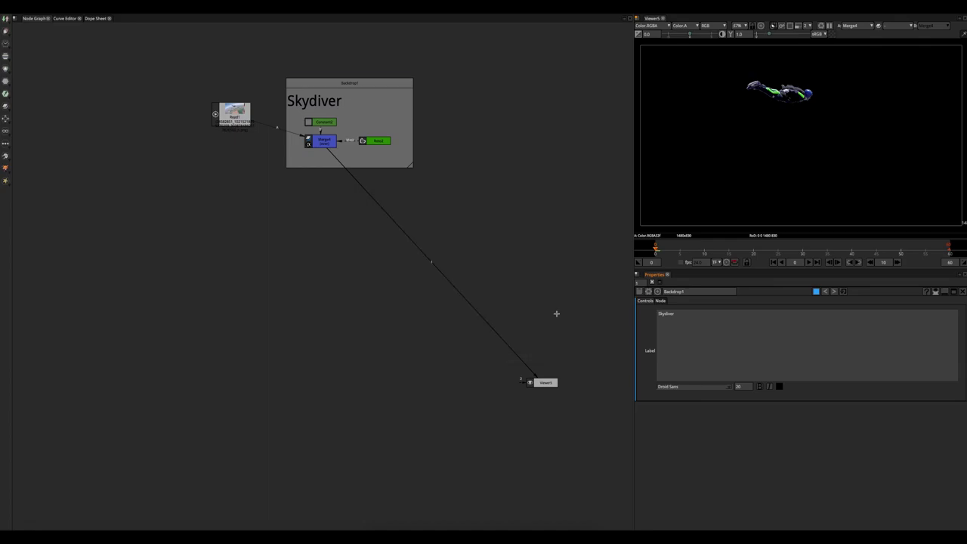
{"action": "mouse_move", "coordinate": [353, 85]}
{"action": "left_mouse_down"}
{"action": "mouse_move", "coordinate": [357, 65]}
{"action": "mouse_move", "coordinate": [369, 80]}
{"action": "left_mouse_up"}
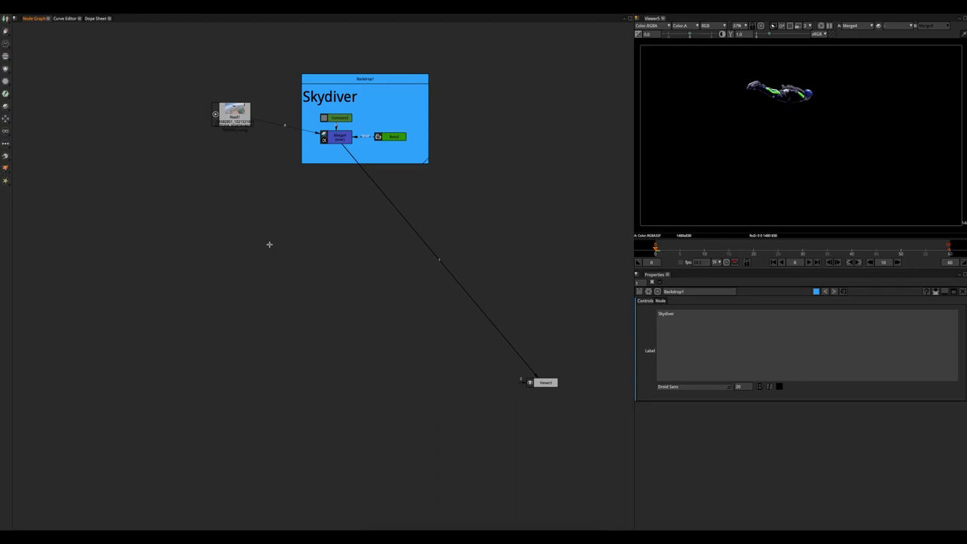
Show the Read1 footage in the viewer, then deselect Read1
{"action": "left_click", "coordinate": [223, 115]}
{"action": "key", "text": "1"}
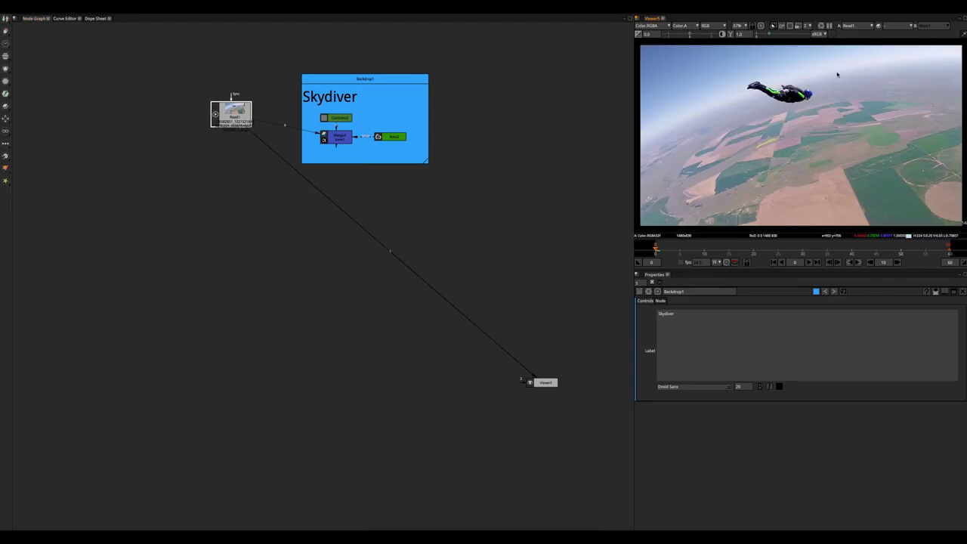
{"action": "left_click", "coordinate": [206, 167]}
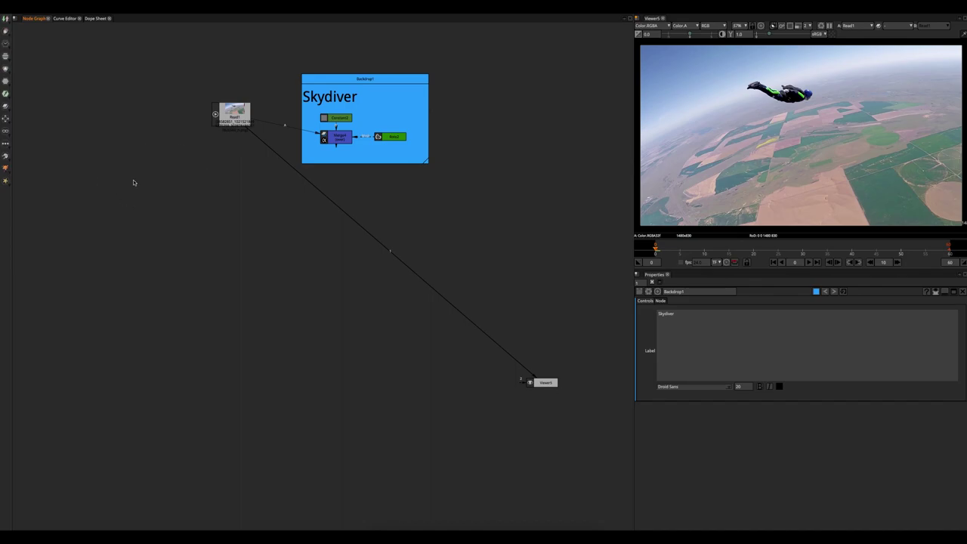
Add RotoPaint2 with its Bg fed from Read1, place it near Read1, and maximize the viewer
{"action": "key", "text": "p"}
{"action": "left_click_drag", "start_coordinate": [140, 165], "coordinate": [231, 114]}
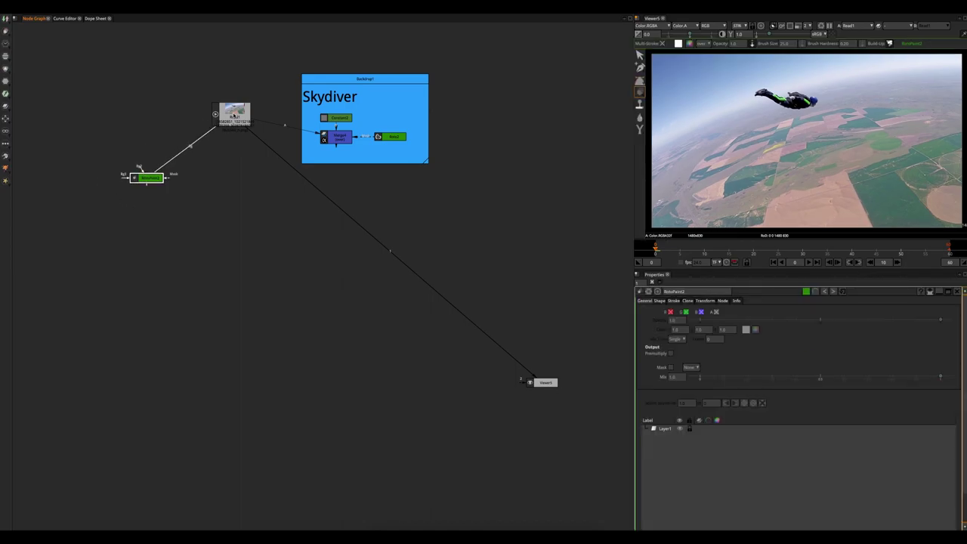
{"action": "left_click_drag", "start_coordinate": [148, 177], "coordinate": [159, 156]}
{"action": "key", "text": "space"}
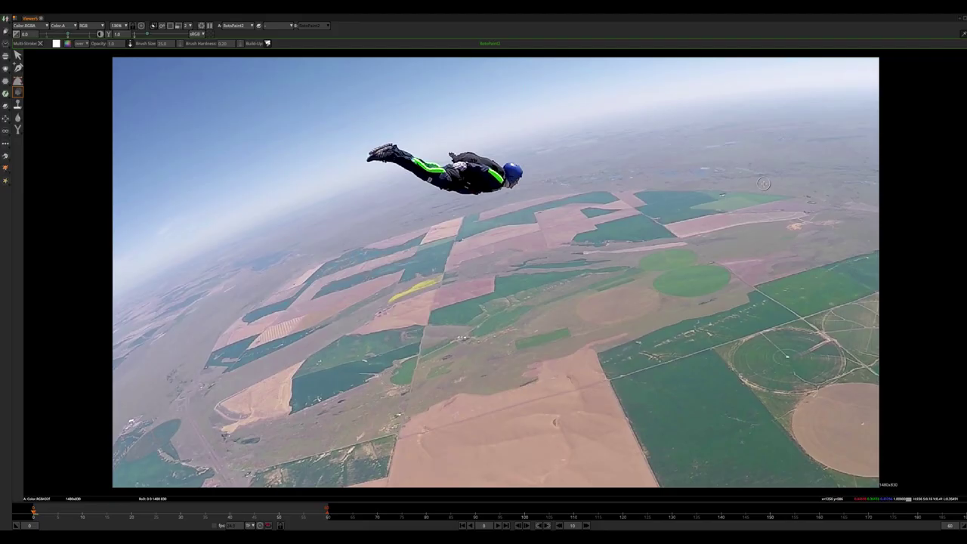
Switch to the Clone brush and enlarge its size to about 55
{"action": "scroll", "coordinate": [421, 174], "scroll_direction": "up", "scroll_amount": 1}
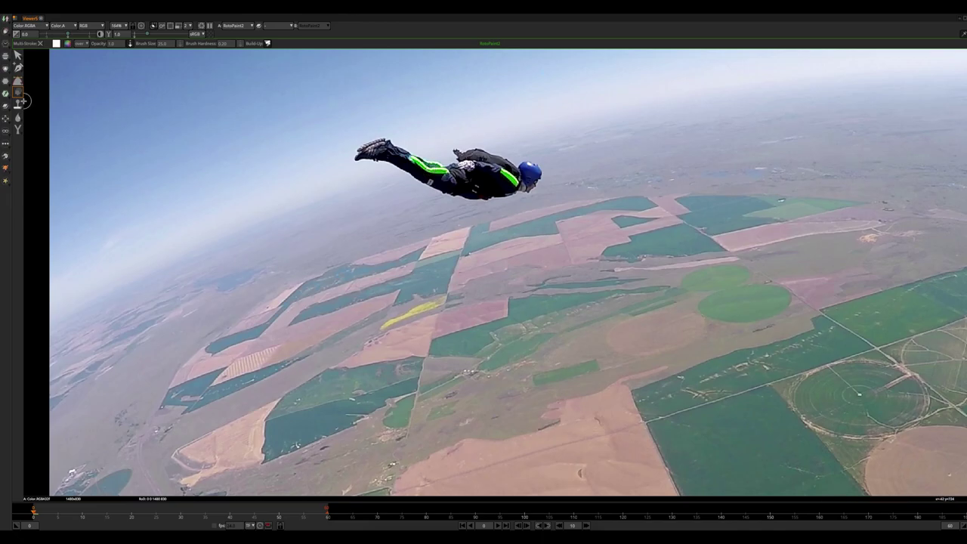
{"action": "left_click", "coordinate": [18, 104]}
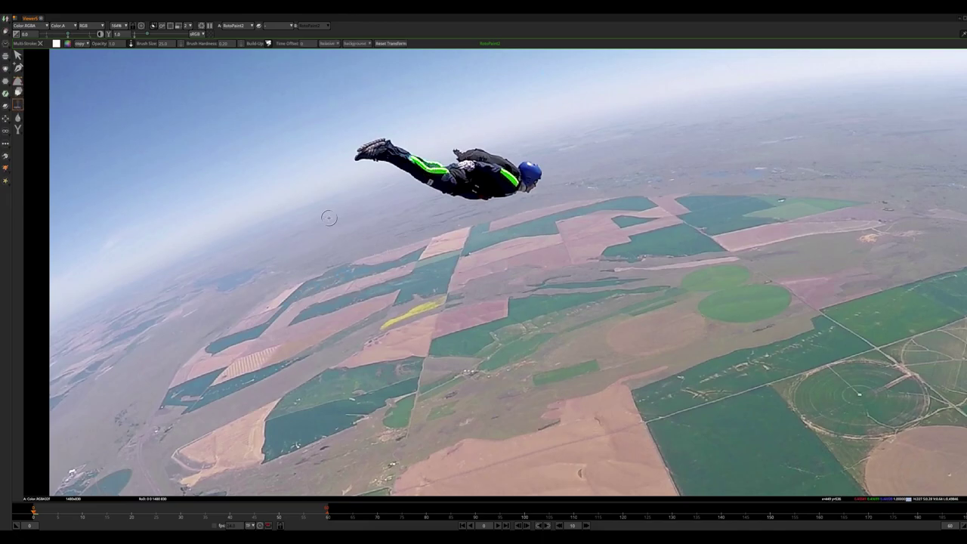
{"action": "left_click_drag", "start_coordinate": [325, 212], "coordinate": [326, 215]}
{"action": "mouse_move", "coordinate": [367, 242]}
{"action": "left_mouse_down"}
{"action": "mouse_move", "coordinate": [461, 303]}
{"action": "mouse_move", "coordinate": [453, 299]}
{"action": "left_mouse_up"}
Set the clone source in empty sky and paint cloned sky over the skydiver's helmet and body
{"action": "mouse_move", "coordinate": [304, 205]}
{"action": "left_mouse_down"}
{"action": "mouse_move", "coordinate": [417, 158]}
{"action": "mouse_move", "coordinate": [359, 156]}
{"action": "mouse_move", "coordinate": [380, 142]}
{"action": "mouse_move", "coordinate": [403, 153]}
{"action": "mouse_move", "coordinate": [325, 280]}
{"action": "mouse_move", "coordinate": [463, 219]}
{"action": "mouse_move", "coordinate": [434, 180]}
{"action": "mouse_move", "coordinate": [410, 172]}
{"action": "mouse_move", "coordinate": [440, 161]}
{"action": "mouse_move", "coordinate": [423, 179]}
{"action": "mouse_move", "coordinate": [452, 182]}
{"action": "mouse_move", "coordinate": [429, 188]}
{"action": "mouse_move", "coordinate": [491, 198]}
{"action": "mouse_move", "coordinate": [474, 197]}
{"action": "mouse_move", "coordinate": [516, 189]}
{"action": "mouse_move", "coordinate": [447, 168]}
{"action": "left_mouse_up"}
{"action": "mouse_move", "coordinate": [760, 106]}
{"action": "left_mouse_down", "text": "ctrl"}
{"action": "mouse_move", "coordinate": [771, 114]}
{"action": "mouse_move", "coordinate": [574, 153]}
{"action": "left_mouse_up", "text": "ctrl"}
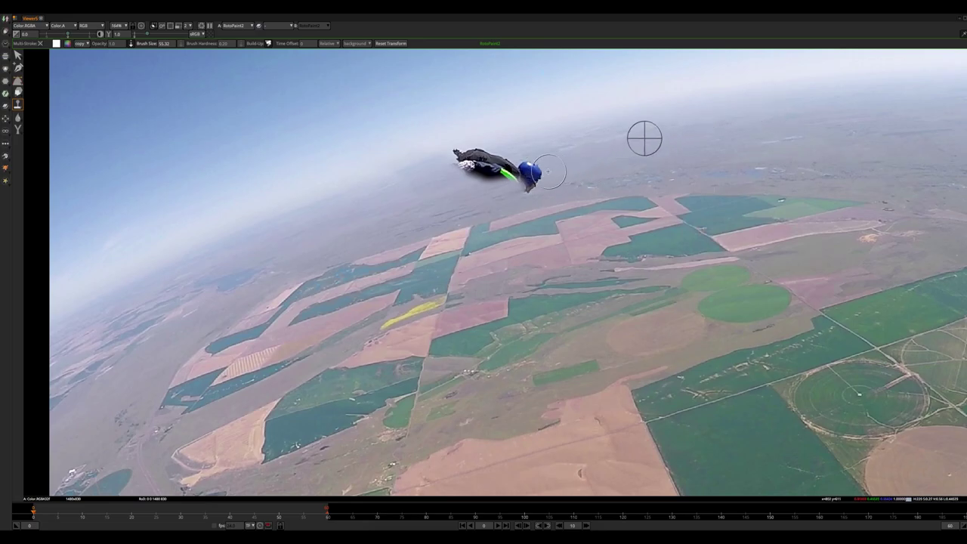
{"action": "left_click_drag", "start_coordinate": [534, 179], "coordinate": [537, 166]}
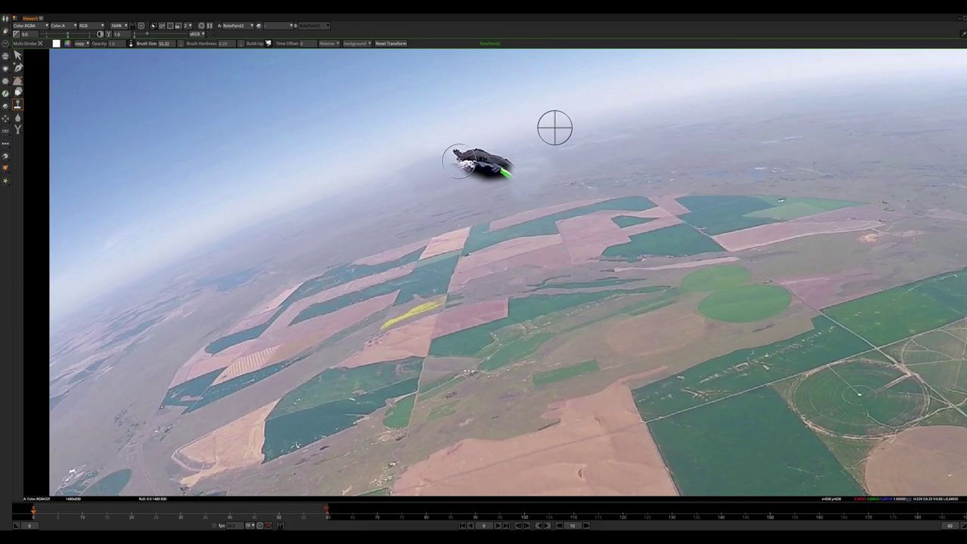
{"action": "key", "text": "ctrl"}
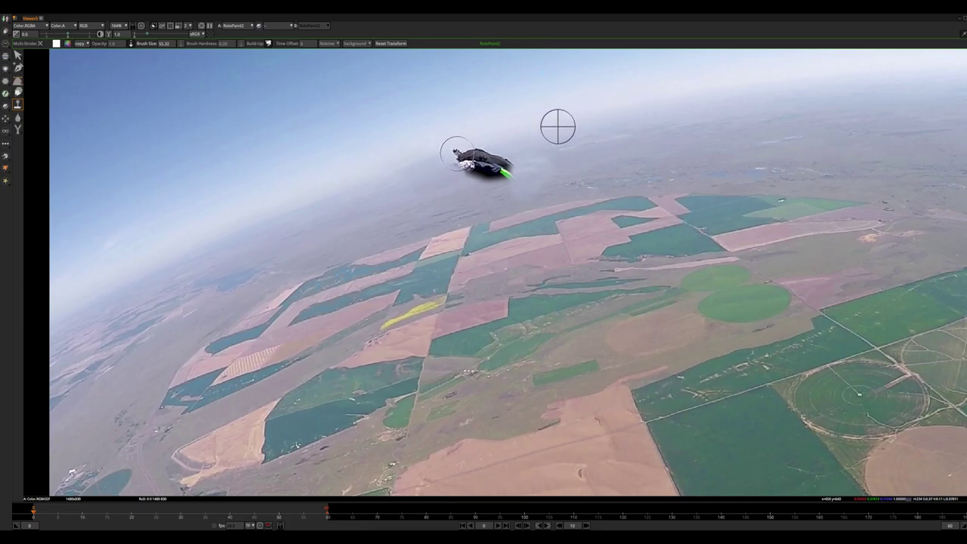
{"action": "mouse_move", "coordinate": [451, 148]}
{"action": "left_mouse_down"}
{"action": "mouse_move", "coordinate": [461, 163]}
{"action": "mouse_move", "coordinate": [489, 153]}
{"action": "mouse_move", "coordinate": [483, 165]}
{"action": "mouse_move", "coordinate": [507, 165]}
{"action": "mouse_move", "coordinate": [498, 180]}
{"action": "mouse_move", "coordinate": [521, 168]}
{"action": "left_mouse_up"}
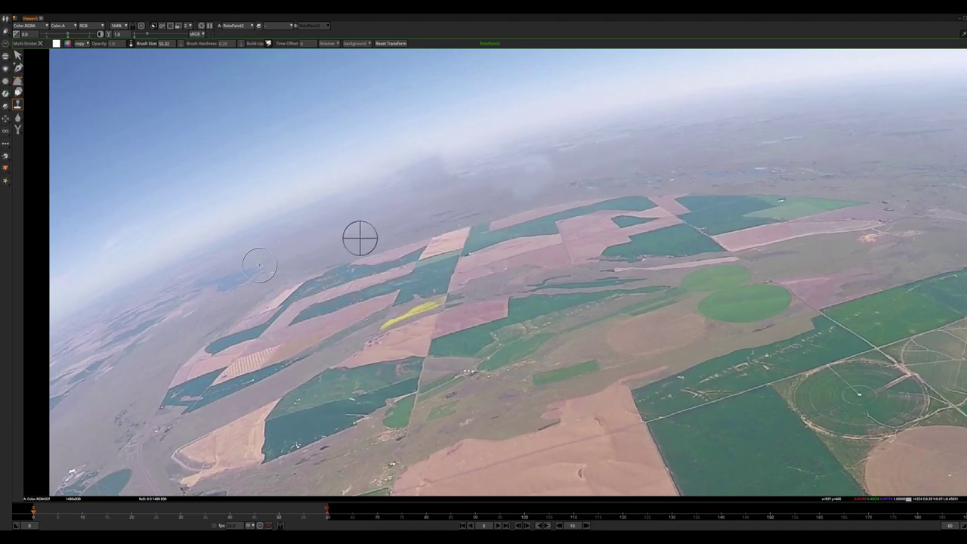
{"action": "mouse_move", "coordinate": [360, 238]}
{"action": "left_mouse_down"}
{"action": "mouse_move", "coordinate": [454, 216]}
{"action": "mouse_move", "coordinate": [492, 173]}
{"action": "mouse_move", "coordinate": [488, 188]}
{"action": "mouse_move", "coordinate": [531, 191]}
{"action": "mouse_move", "coordinate": [546, 169]}
{"action": "mouse_move", "coordinate": [515, 201]}
{"action": "mouse_move", "coordinate": [557, 188]}
{"action": "mouse_move", "coordinate": [547, 216]}
{"action": "left_mouse_up"}
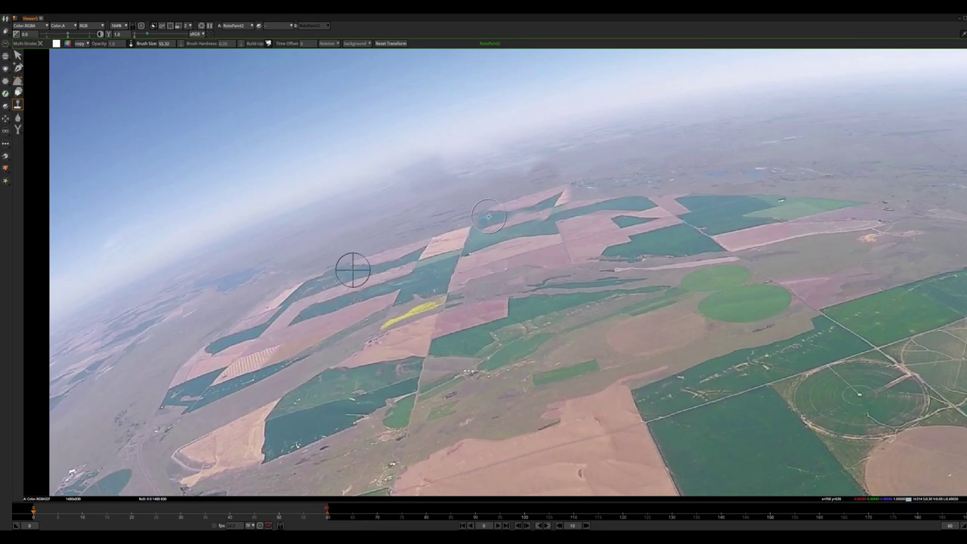
Restore the panel layout, select strokes Clone1–Clone4, and change their Life Time
{"action": "key", "text": "space"}
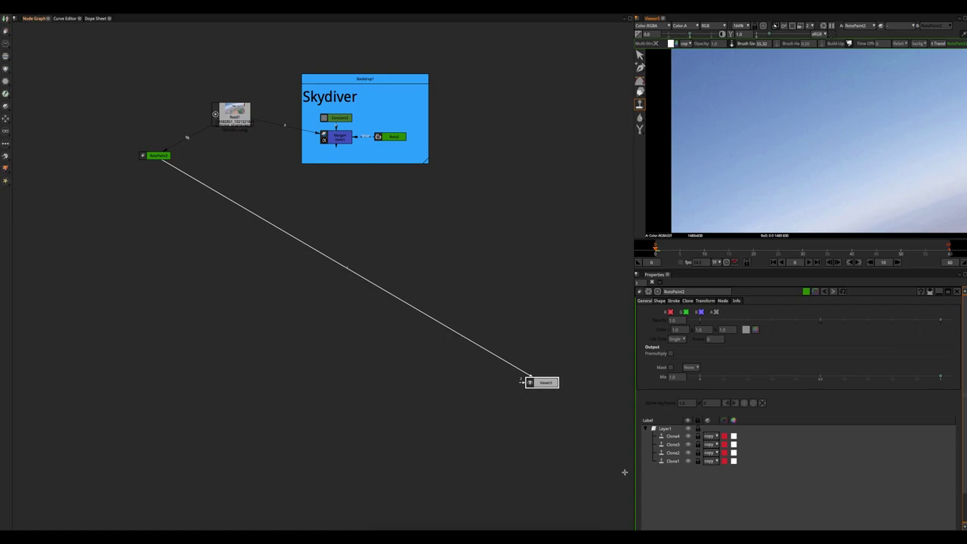
{"action": "left_click", "coordinate": [672, 438]}
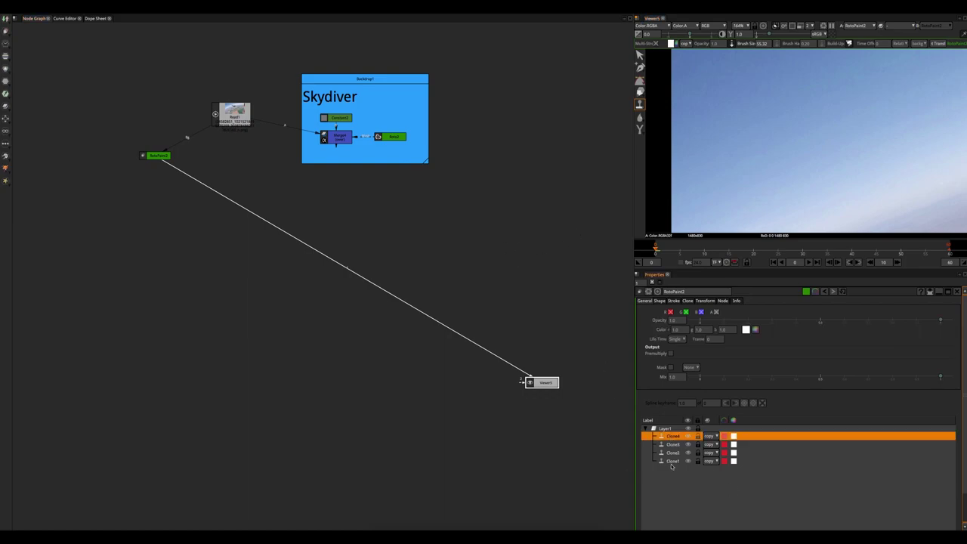
{"action": "left_click", "coordinate": [671, 463], "text": "shift"}
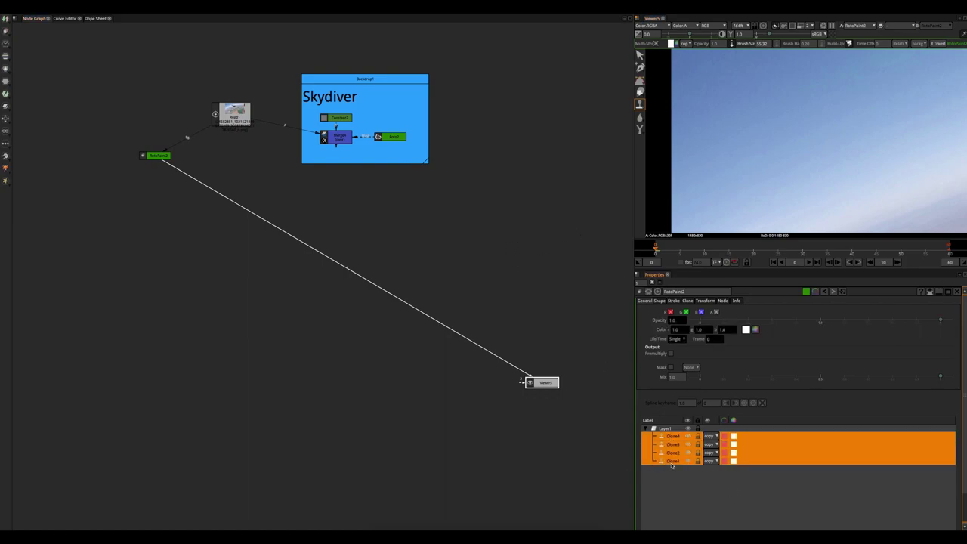
{"action": "left_click", "coordinate": [676, 340]}
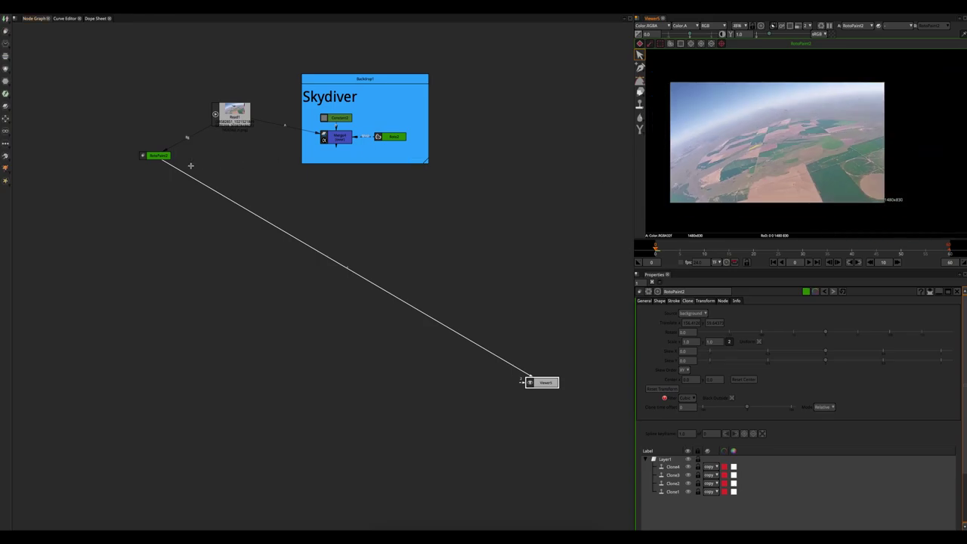
Move RotoPaint2 left of Read1 and view Merge4's isolated skydiver on black
{"action": "left_click_drag", "start_coordinate": [167, 154], "coordinate": [134, 149]}
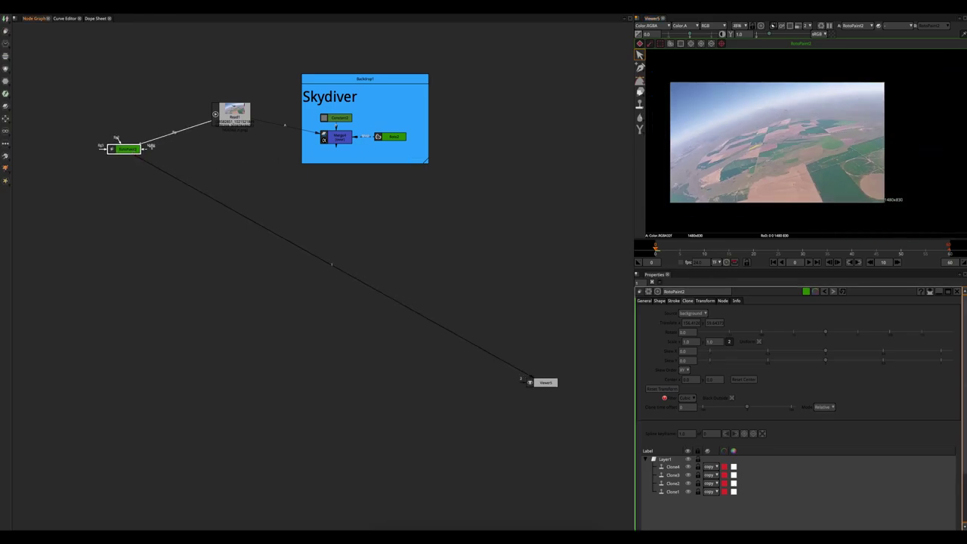
{"action": "left_click", "coordinate": [333, 138]}
{"action": "key", "text": "1"}
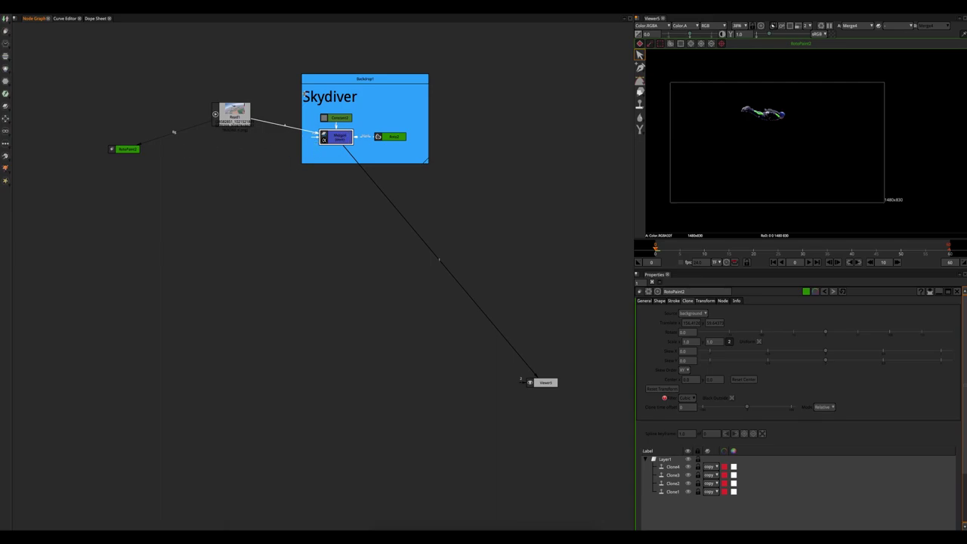
View RotoPaint2's cleaned plate and add a Card3D node below it
{"action": "left_click_drag", "start_coordinate": [329, 78], "coordinate": [330, 93]}
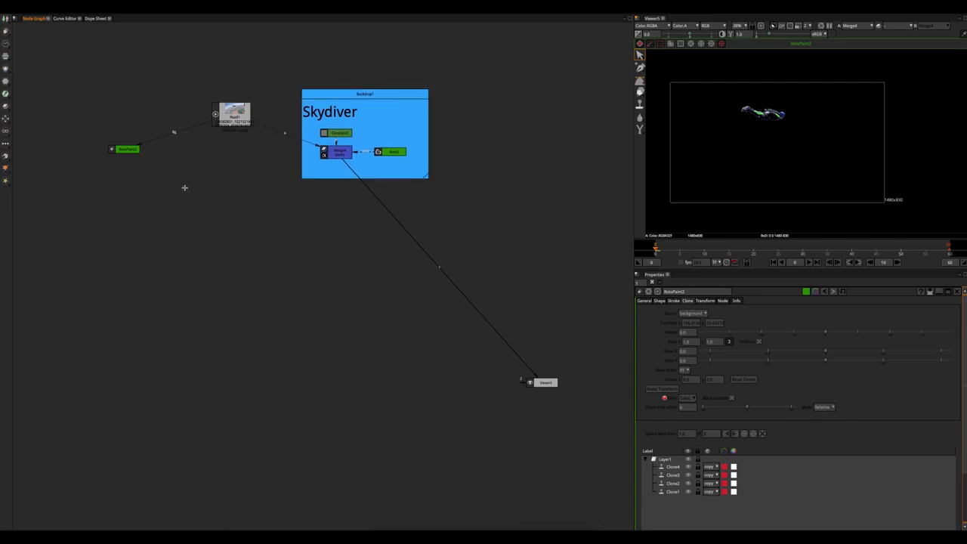
{"action": "left_click", "coordinate": [129, 154]}
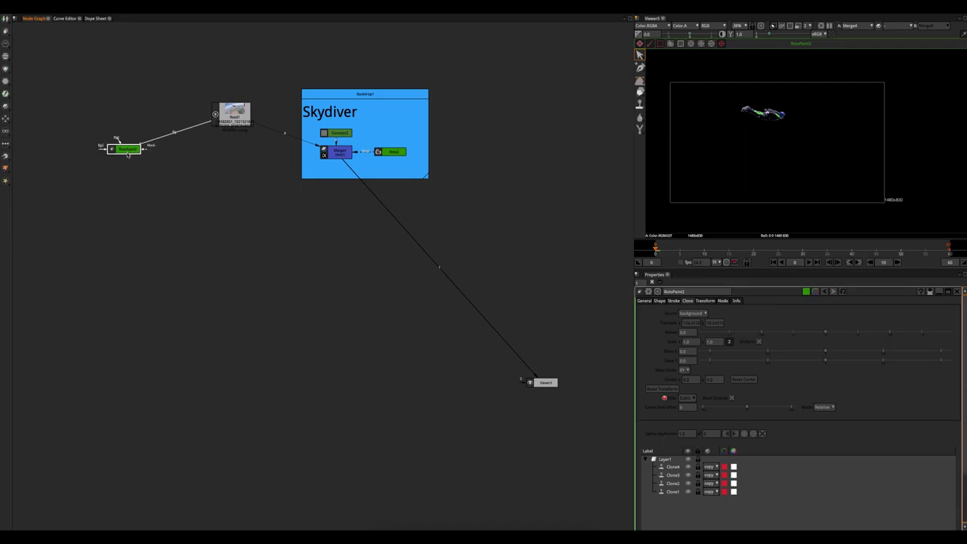
{"action": "key", "text": "1"}
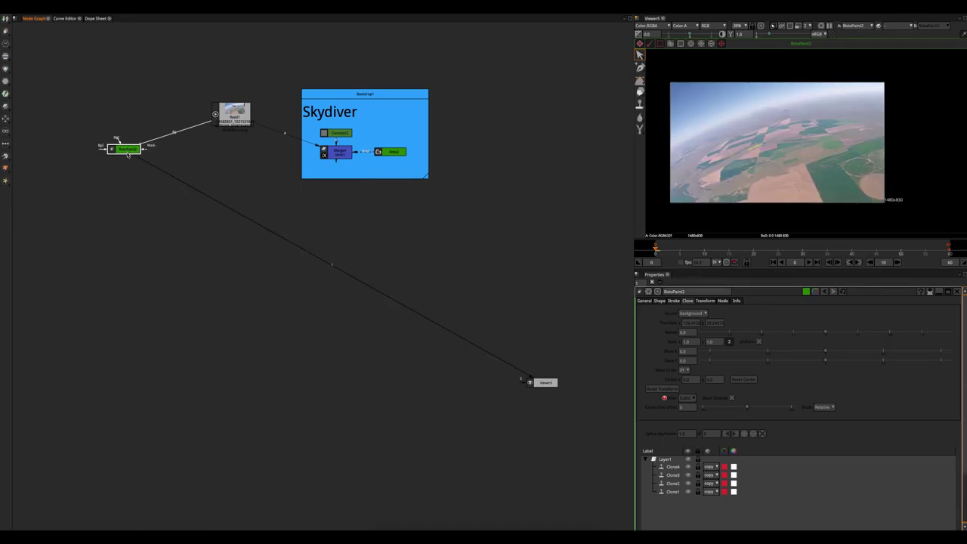
{"action": "key", "text": "Tab"}
{"action": "type", "text": "c"}
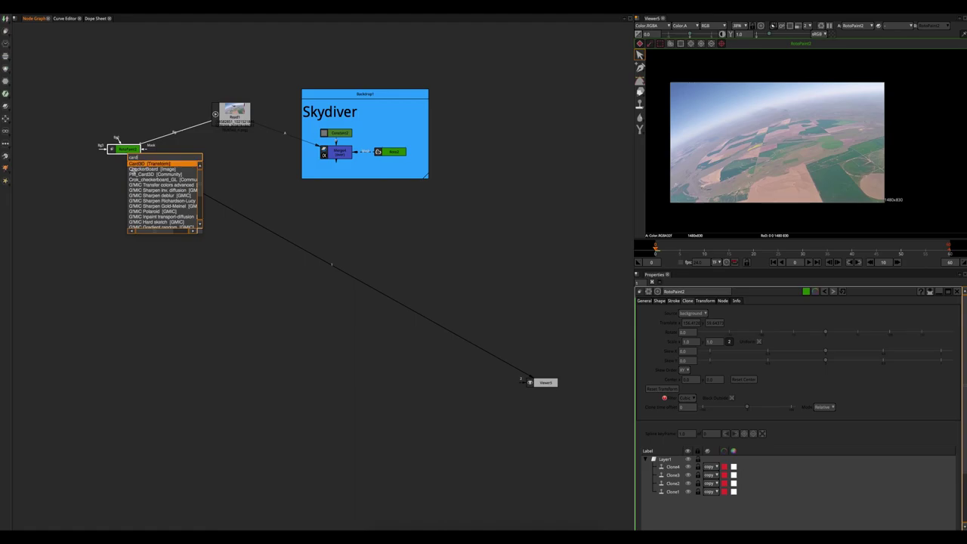
{"action": "key", "text": "Return"}
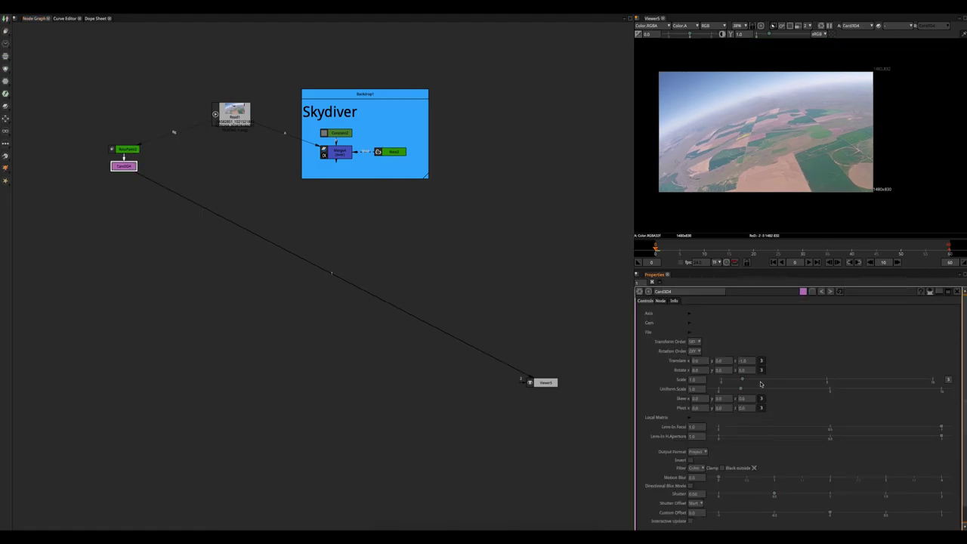
Push the Card3D4 back to Translate z -10 and scale it to 10 to fill the frame
{"action": "left_click", "coordinate": [743, 361]}
{"action": "key", "text": "BackSpace"}
{"action": "key", "text": "Return"}
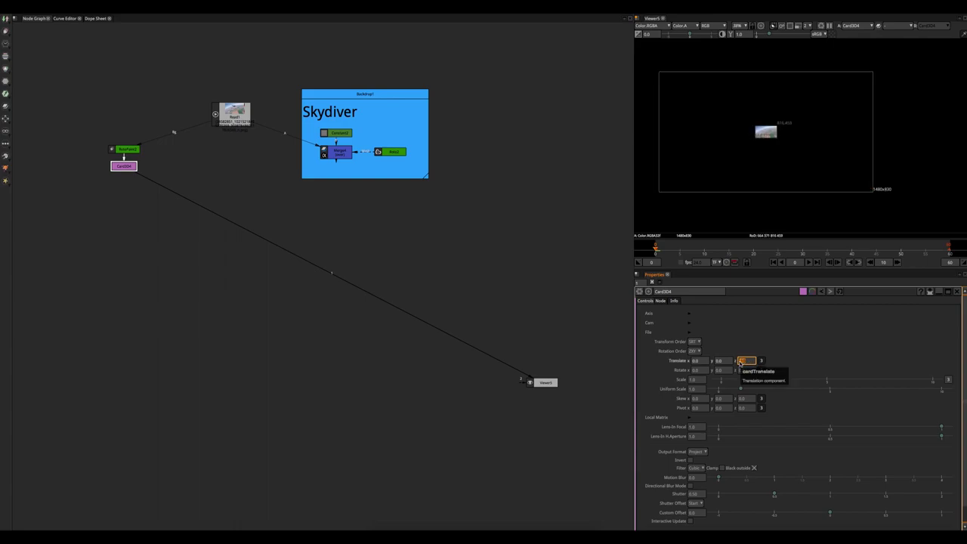
{"action": "left_click_drag", "start_coordinate": [750, 380], "coordinate": [937, 391]}
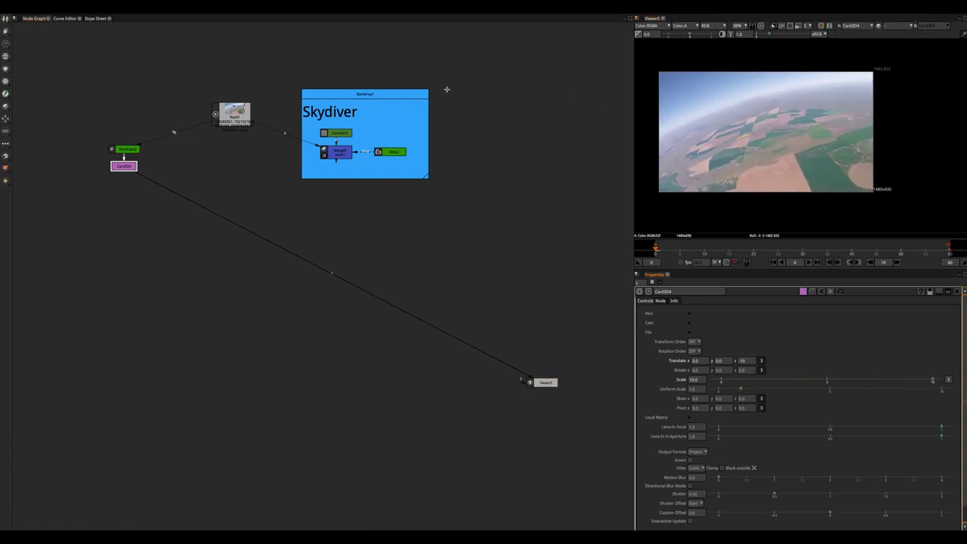
Add Card3D5 under Merge4, combine Card3D4 and Card3D5 in a new Merge5, and view it
{"action": "left_click", "coordinate": [339, 152]}
{"action": "key", "text": "Tab"}
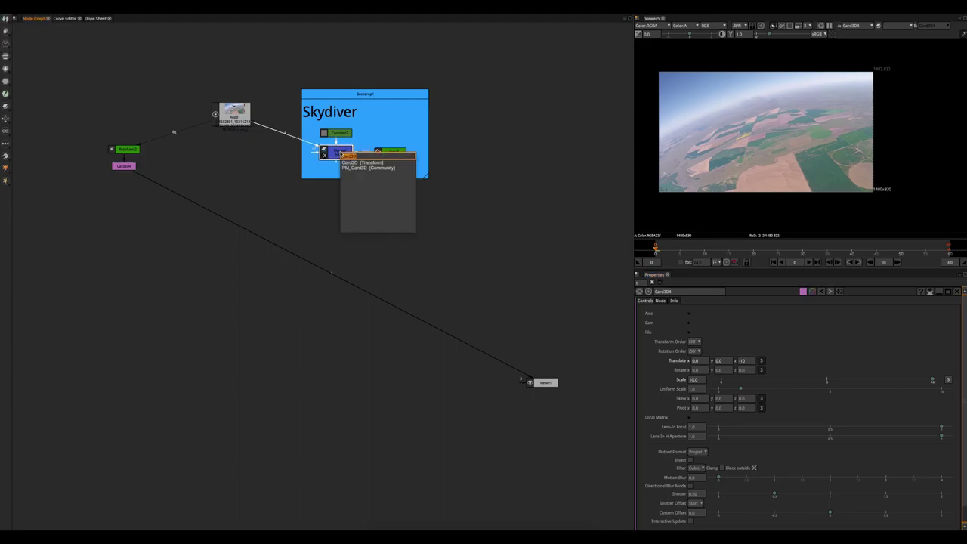
{"action": "key", "text": "Return"}
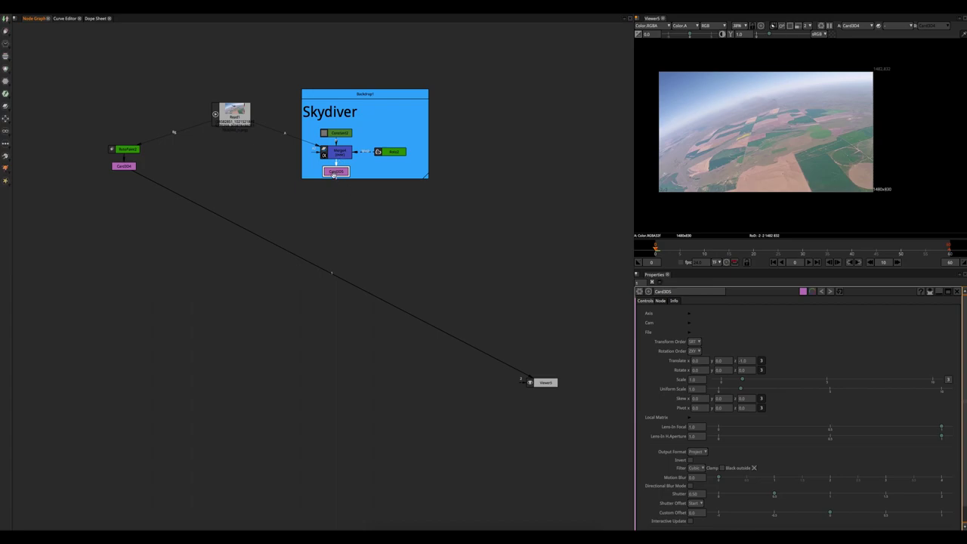
{"action": "key", "text": "m"}
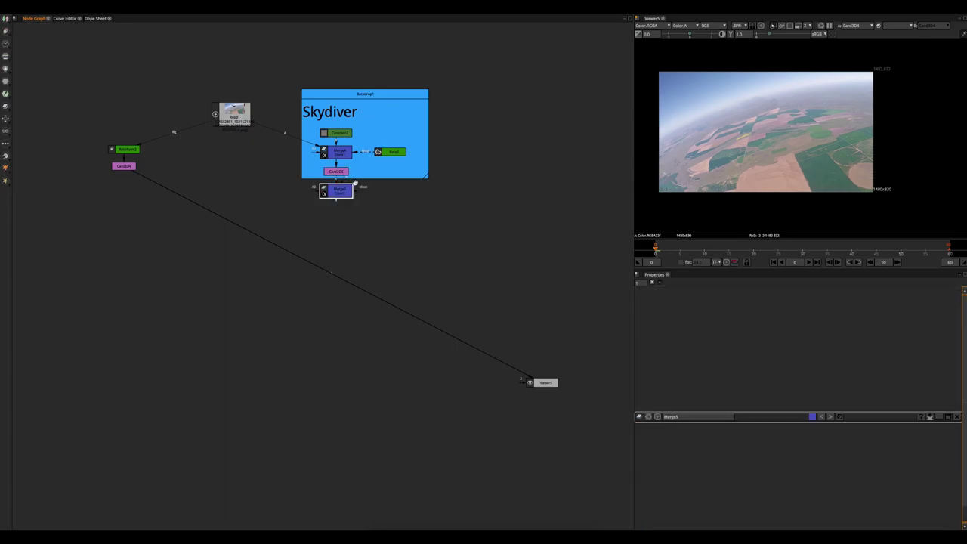
{"action": "left_click_drag", "start_coordinate": [342, 189], "coordinate": [124, 166]}
{"action": "left_click_drag", "start_coordinate": [216, 286], "coordinate": [225, 283]}
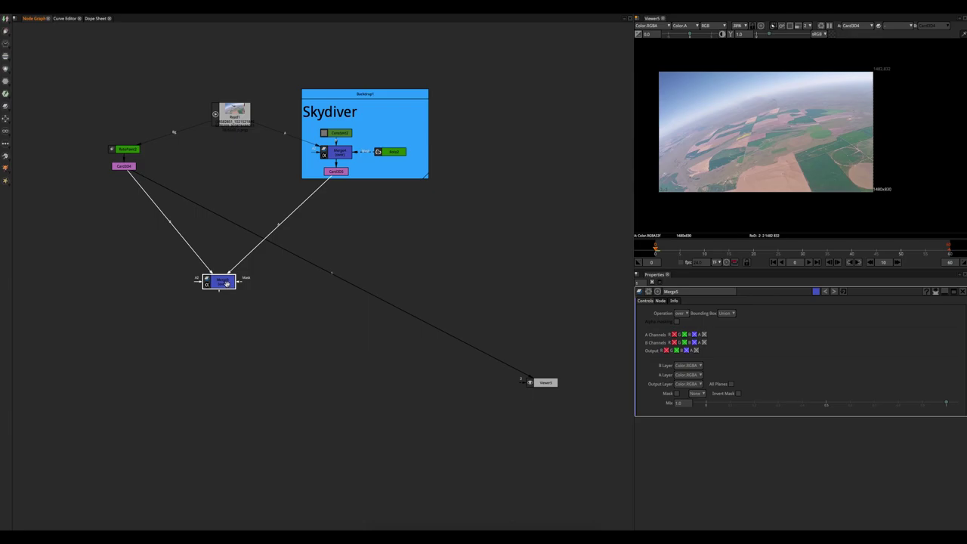
{"action": "key", "text": "1"}
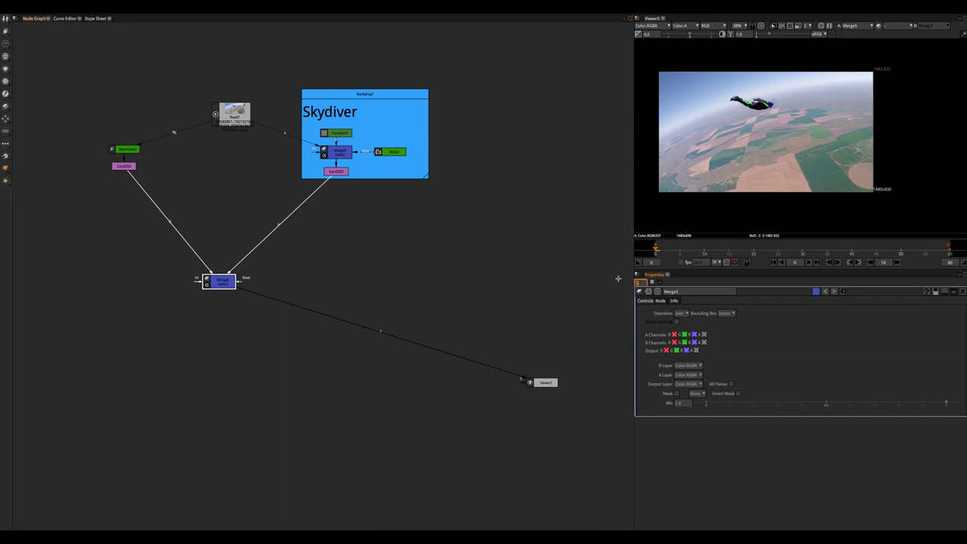
Expand both cards' camera settings in a maximized panel and enable the camera on Card3D4
{"action": "left_click", "coordinate": [334, 172]}
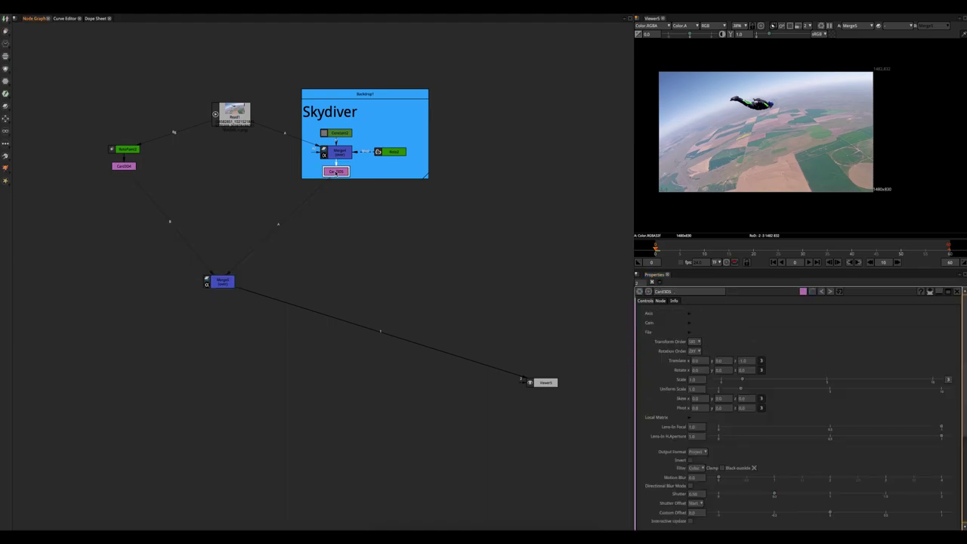
{"action": "left_click", "coordinate": [130, 166]}
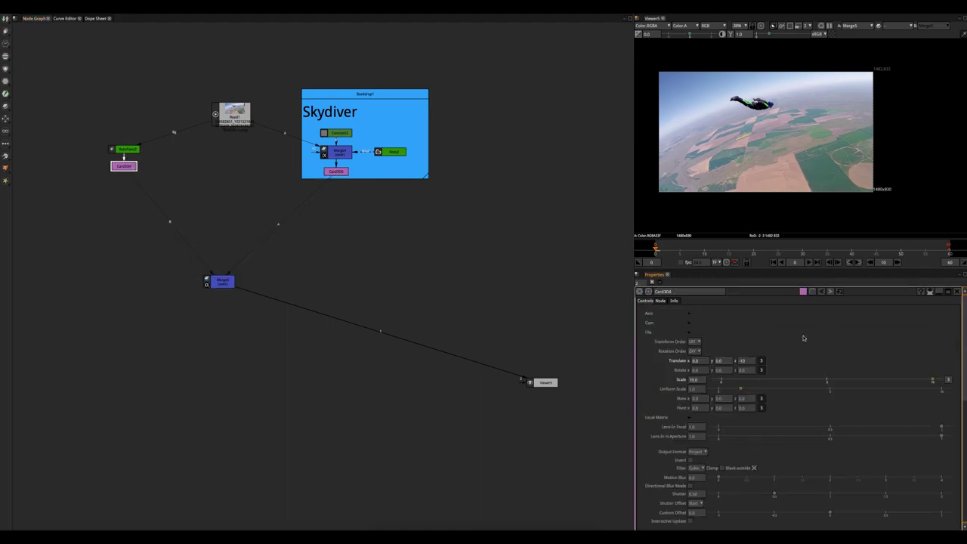
{"action": "key", "text": "space"}
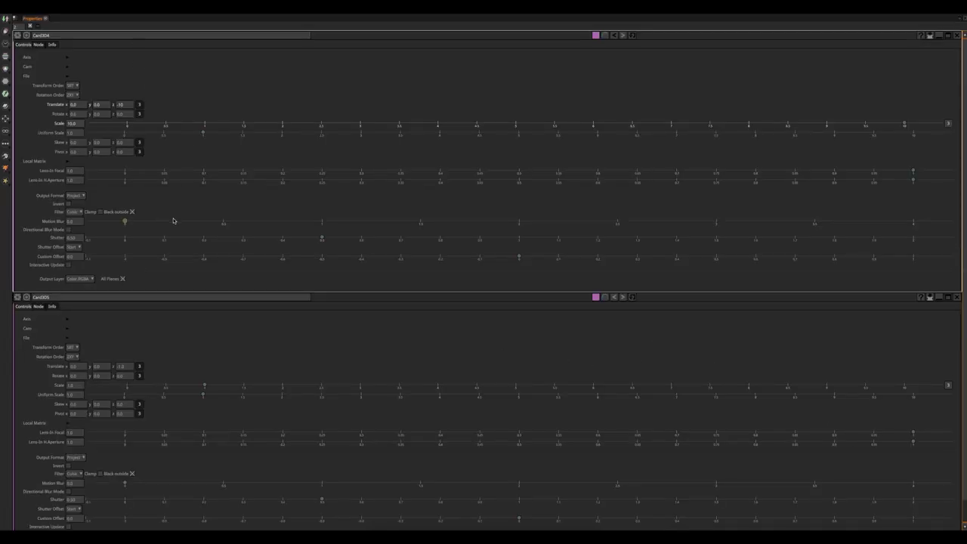
{"action": "left_click", "coordinate": [69, 68]}
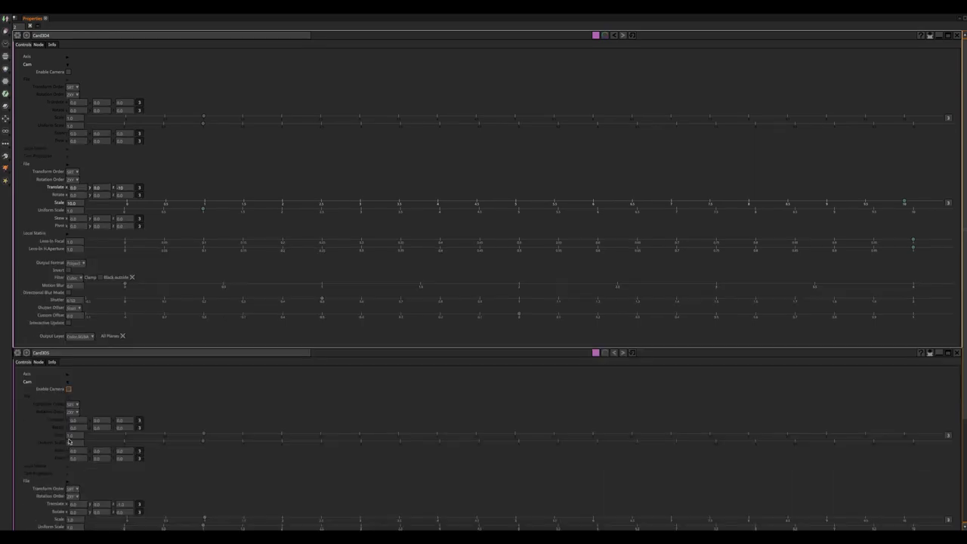
{"action": "left_click", "coordinate": [68, 439]}
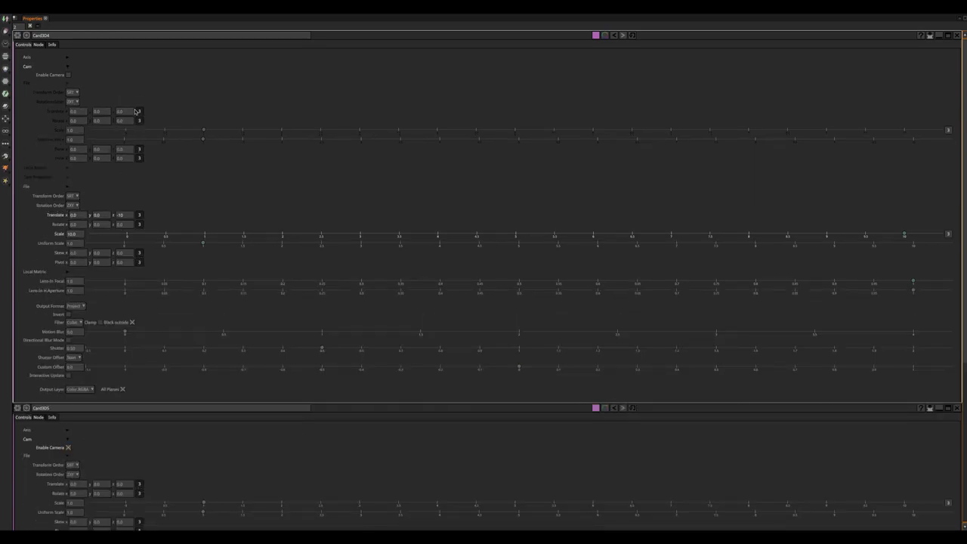
{"action": "left_click", "coordinate": [69, 76]}
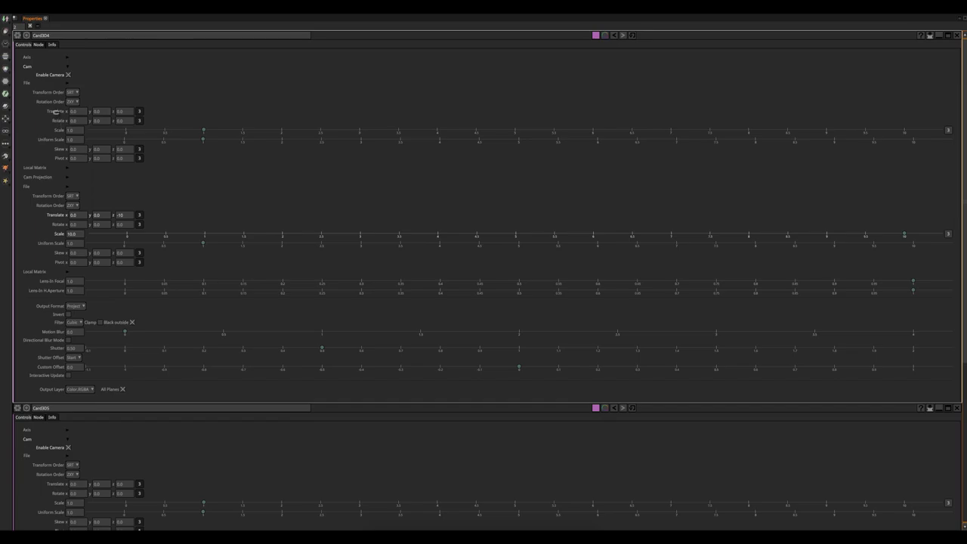
Link Card3D5's camera Translate, Rotate, Scale and Uniform Scale to Card3D4's
{"action": "left_click_drag", "start_coordinate": [54, 111], "coordinate": [53, 483]}
{"action": "left_click_drag", "start_coordinate": [59, 120], "coordinate": [58, 493]}
{"action": "left_click_drag", "start_coordinate": [59, 129], "coordinate": [59, 503]}
{"action": "left_click_drag", "start_coordinate": [43, 140], "coordinate": [50, 515]}
Test the linked camera Scale by dragging it, then reset it to 1.0
{"action": "left_click_drag", "start_coordinate": [204, 130], "coordinate": [244, 131]}
{"action": "left_click_drag", "start_coordinate": [244, 132], "coordinate": [217, 131]}
{"action": "left_click", "coordinate": [74, 130]}
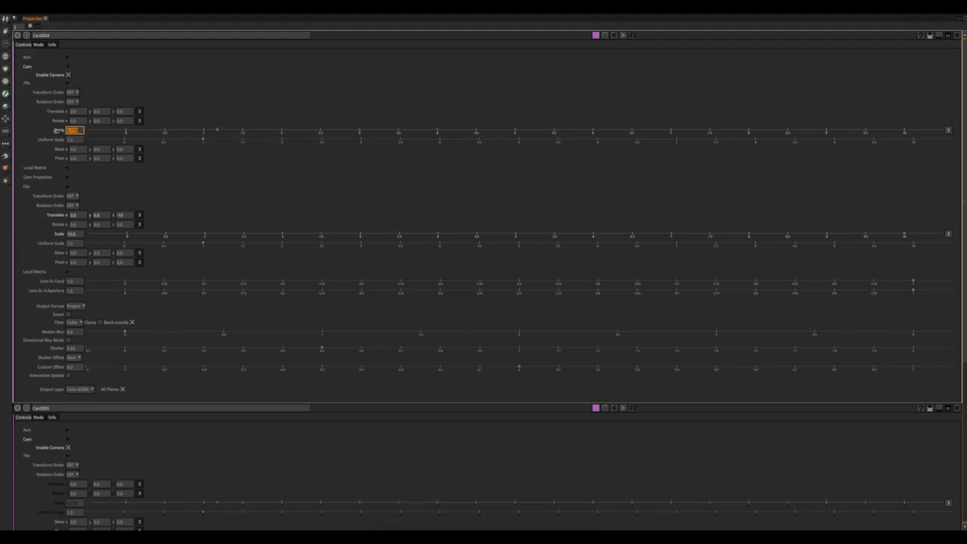
{"action": "type", "text": "1"}
{"action": "key", "text": "space"}
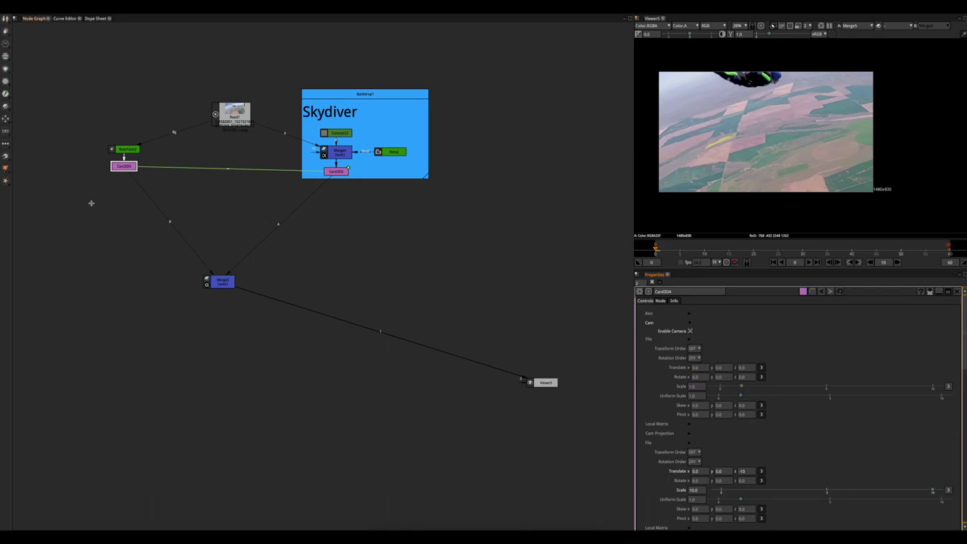
Group RotoPaint2 and Card3D4 in a Backdrop labelled 'BG' at font size 10
{"action": "left_click", "coordinate": [127, 174]}
{"action": "left_click", "coordinate": [126, 167]}
{"action": "left_click", "coordinate": [746, 407]}
{"action": "left_click", "coordinate": [33, 224]}
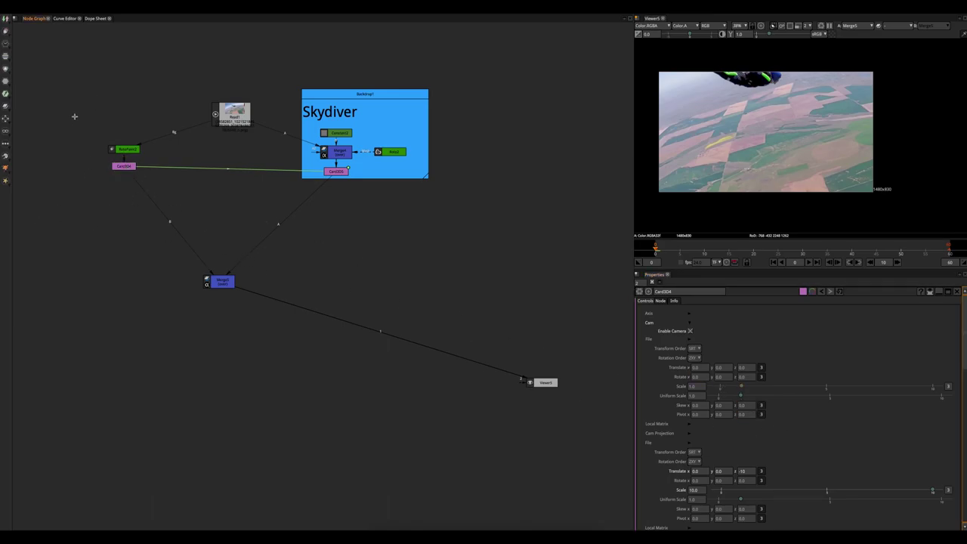
{"action": "left_click_drag", "start_coordinate": [69, 122], "coordinate": [170, 214]}
{"action": "key", "text": "shift+space"}
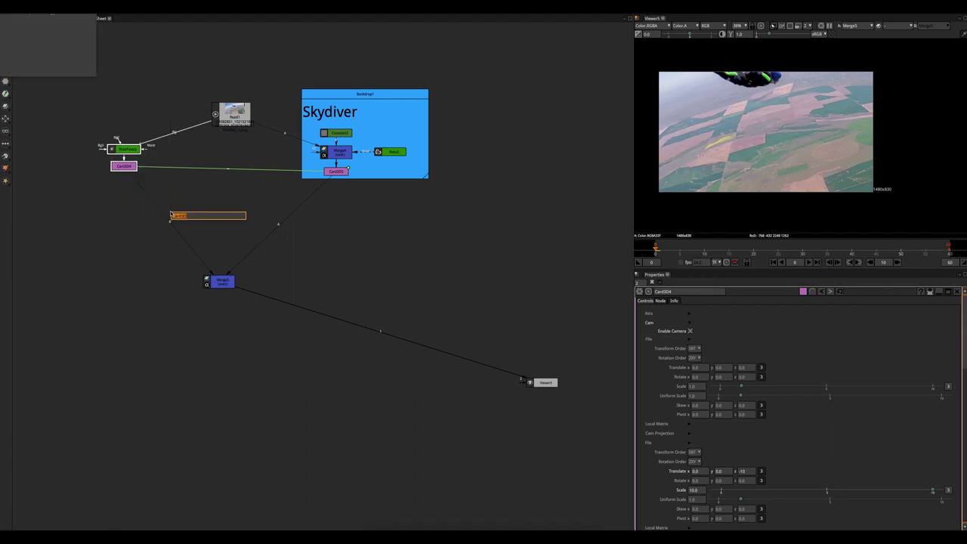
{"action": "type", "text": "back"}
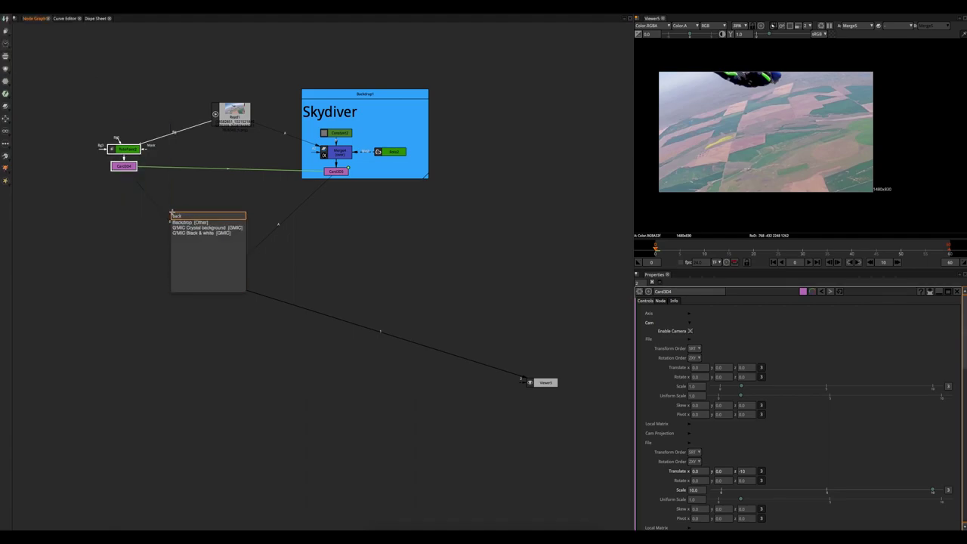
{"action": "key", "text": "Return"}
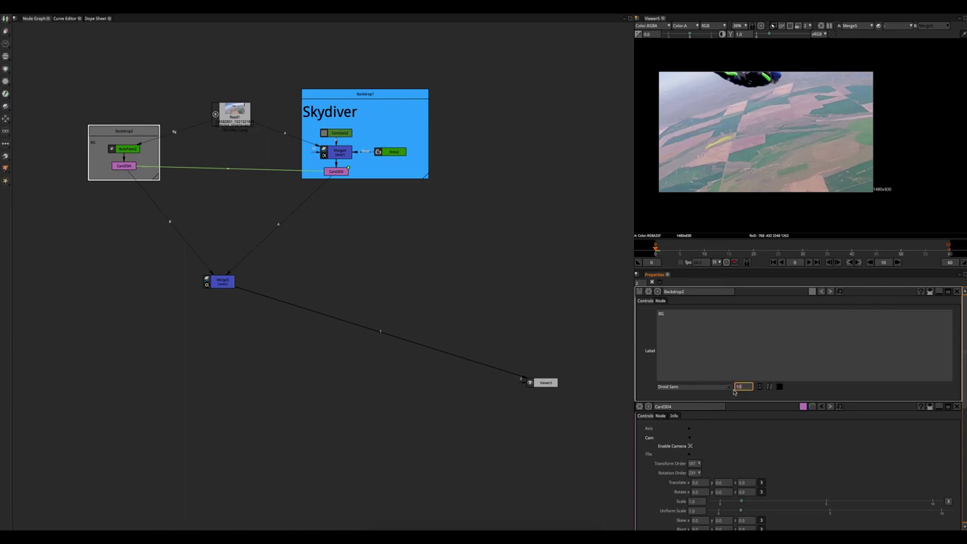
{"action": "left_click", "coordinate": [543, 327]}
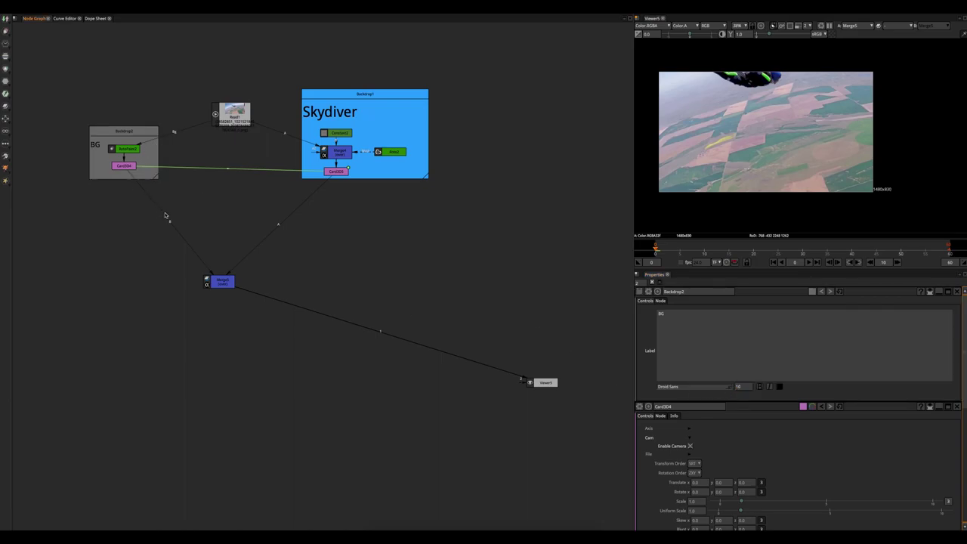
Set Card3D4's camera Translate y to 0.07 and z to 1.015 at frame 0
{"action": "double_click", "coordinate": [124, 166]}
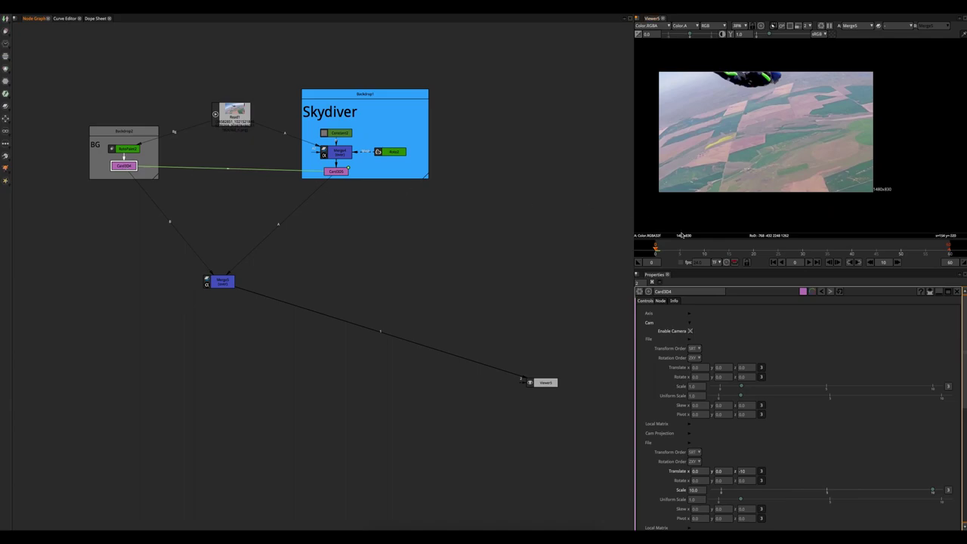
{"action": "left_click", "coordinate": [721, 367]}
{"action": "type", "text": "-0.02"}
{"action": "scroll", "coordinate": [723, 369], "scroll_direction": "down", "scroll_amount": 3}
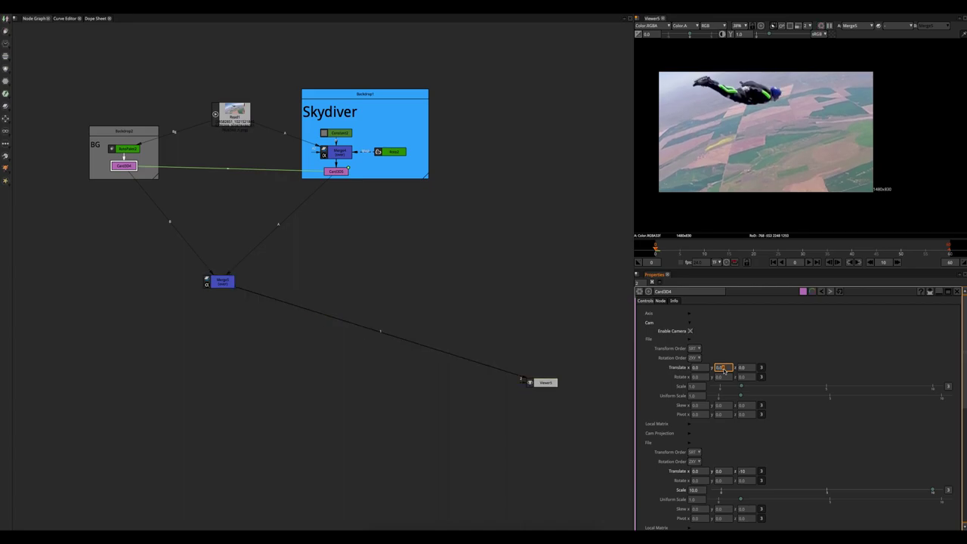
{"action": "left_click", "coordinate": [746, 368]}
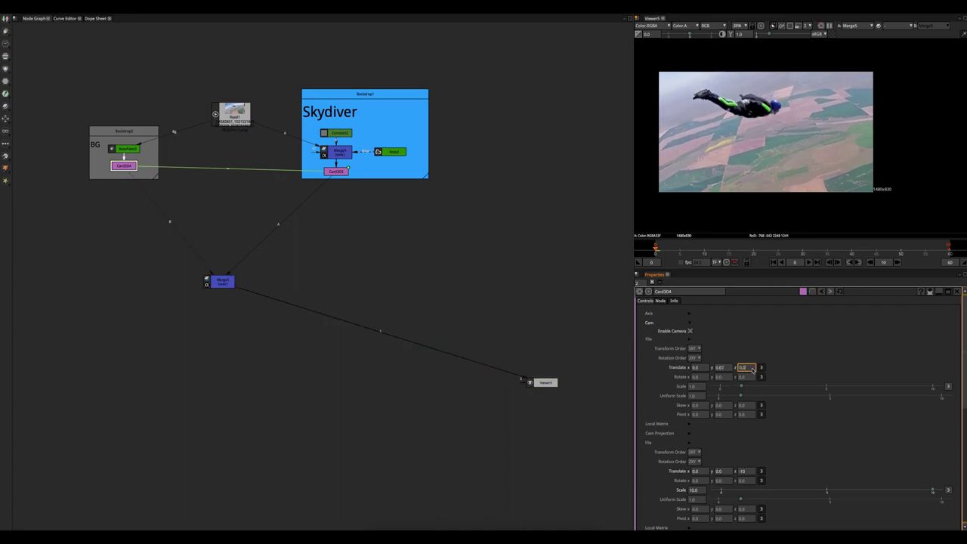
{"action": "scroll", "coordinate": [751, 368], "scroll_direction": "down", "scroll_amount": 3}
{"action": "scroll", "coordinate": [752, 368], "scroll_direction": "up", "scroll_amount": 5}
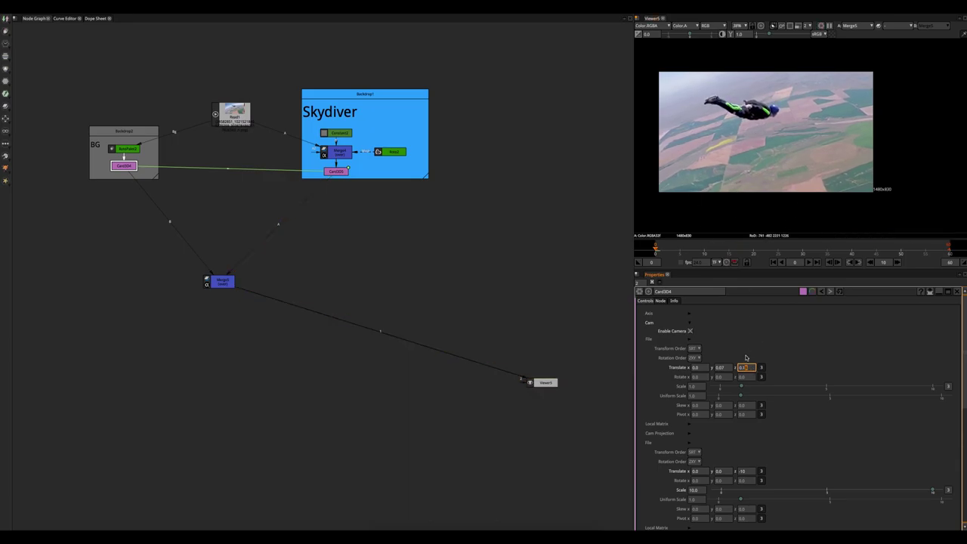
{"action": "scroll", "coordinate": [751, 371], "scroll_direction": "down", "scroll_amount": 2}
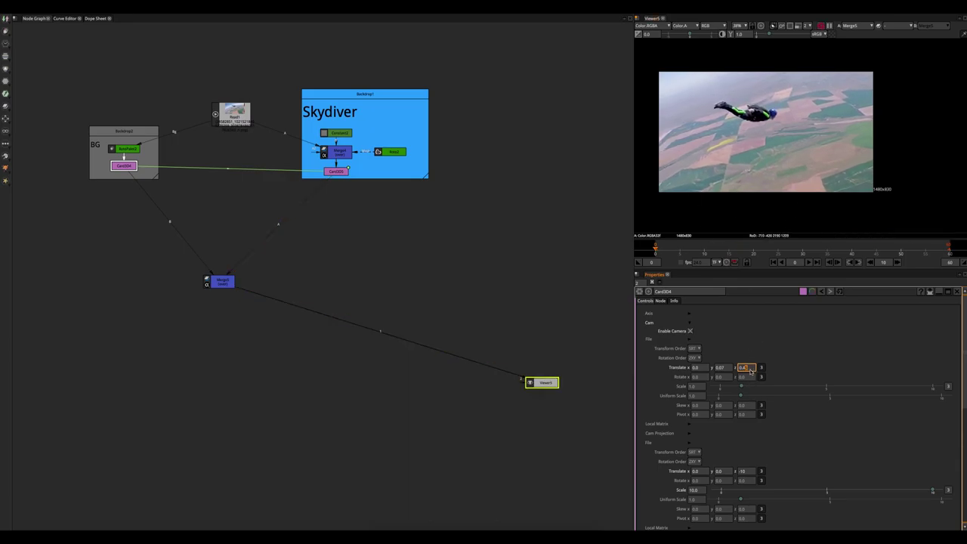
{"action": "scroll", "coordinate": [752, 372], "scroll_direction": "up", "scroll_amount": 3}
{"action": "scroll", "coordinate": [751, 371], "scroll_direction": "up", "scroll_amount": 3}
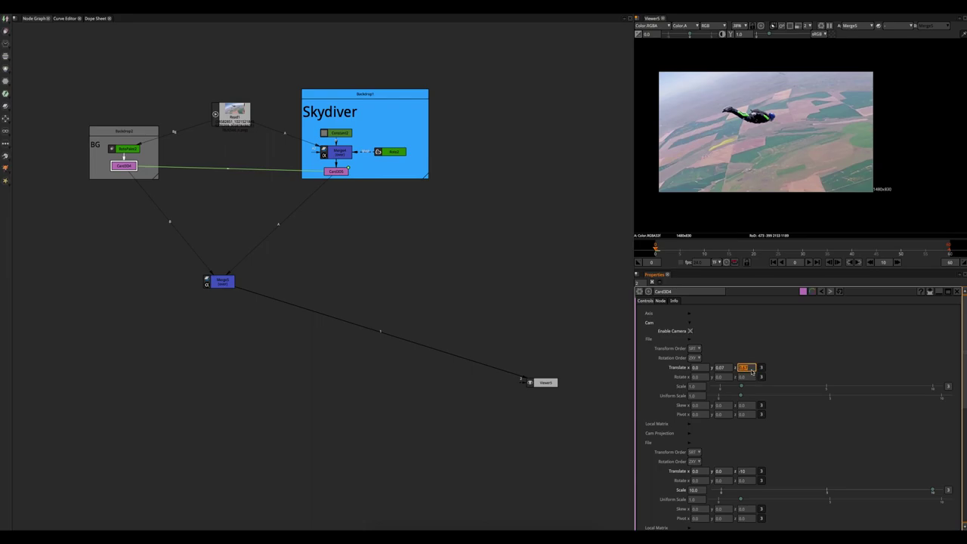
{"action": "type", "text": "0.675"}
{"action": "scroll", "coordinate": [746, 370], "scroll_direction": "up", "scroll_amount": 3}
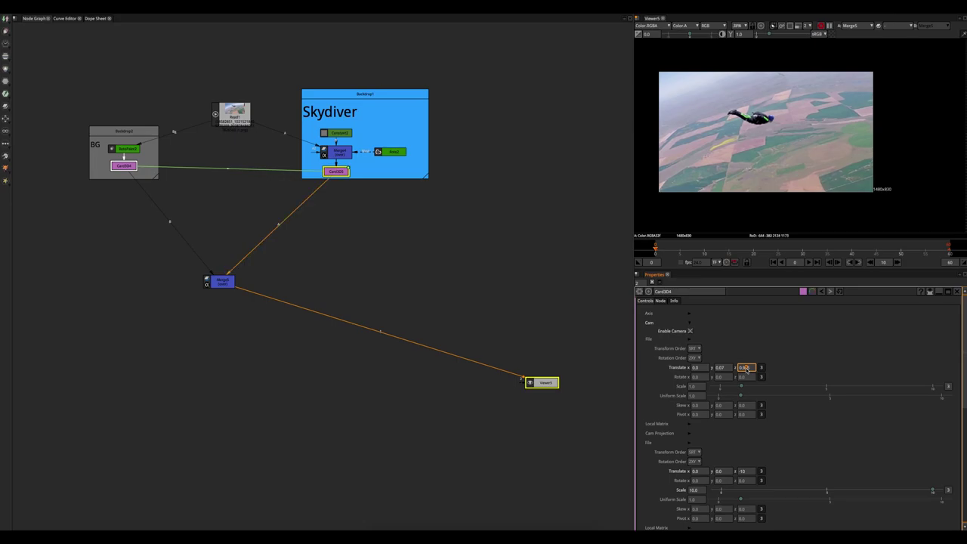
Set keyframes on the camera Translate, Rotate and Scale at frame 0
{"action": "right_click", "coordinate": [678, 369]}
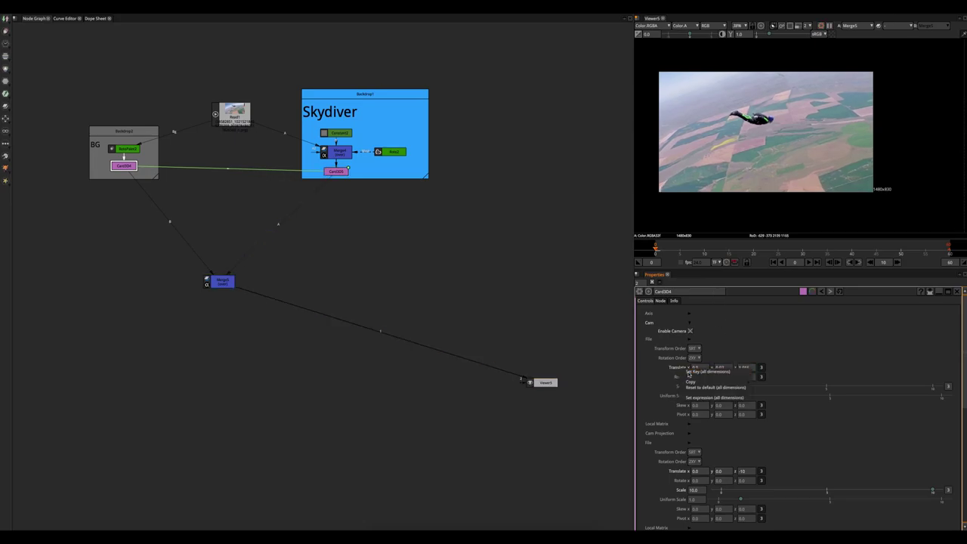
{"action": "left_click", "coordinate": [678, 402]}
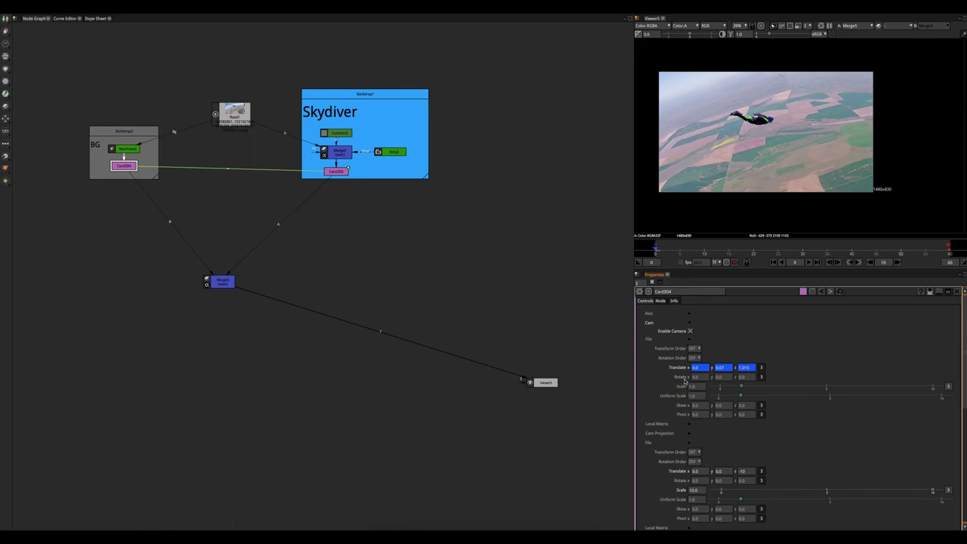
{"action": "right_click", "coordinate": [682, 378]}
{"action": "left_click", "coordinate": [691, 382]}
{"action": "right_click", "coordinate": [686, 386]}
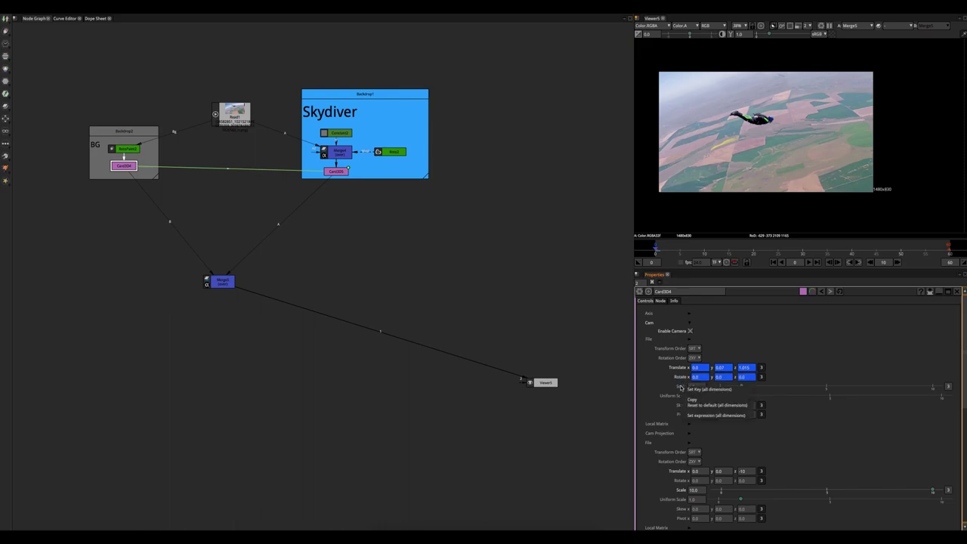
{"action": "left_click", "coordinate": [691, 388]}
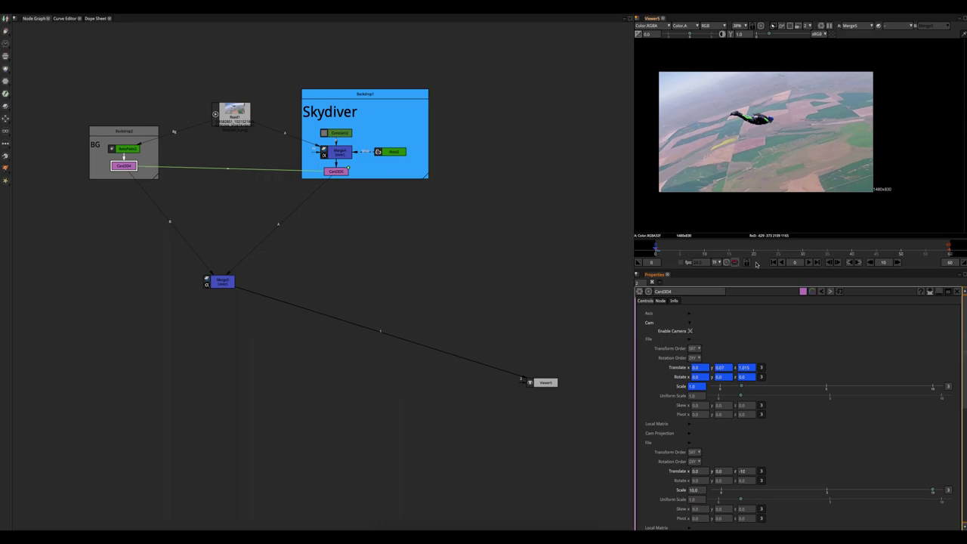
At frame 60, adjust the camera Translate to y 0.11 and z -0.105
{"action": "left_click", "coordinate": [816, 263]}
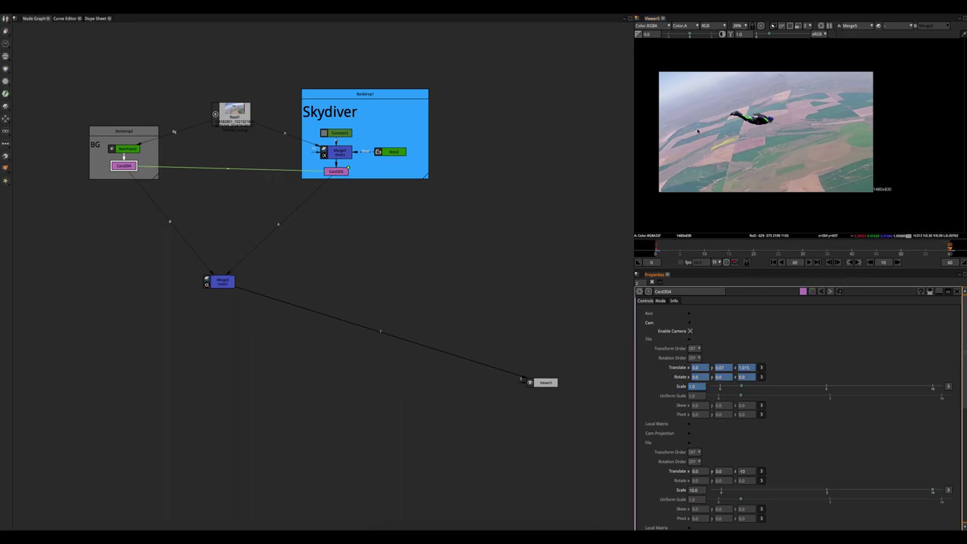
{"action": "left_click", "coordinate": [744, 377]}
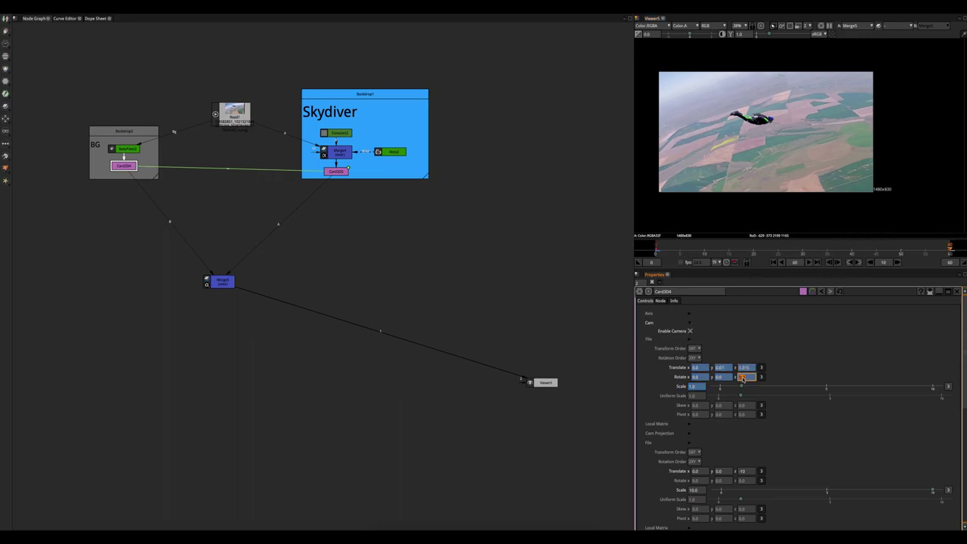
{"action": "left_click", "coordinate": [745, 367]}
{"action": "double_click", "coordinate": [745, 368]}
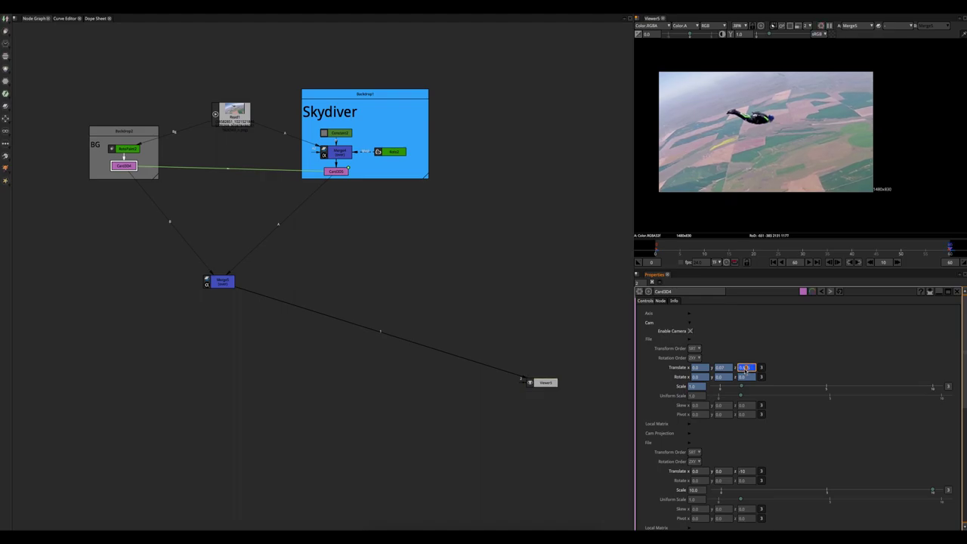
{"action": "scroll", "coordinate": [745, 368], "scroll_direction": "up", "scroll_amount": 3}
{"action": "scroll", "coordinate": [745, 368], "scroll_direction": "up", "scroll_amount": 5}
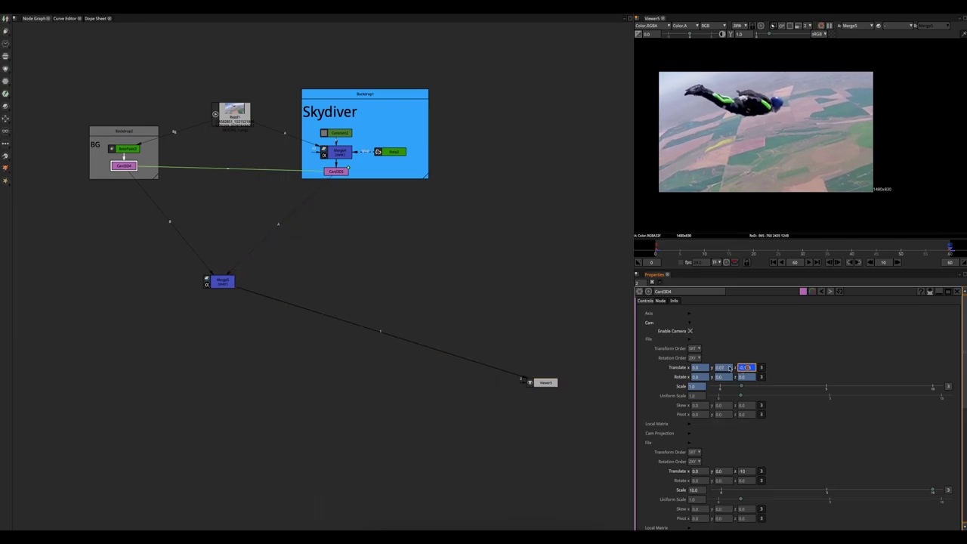
{"action": "scroll", "coordinate": [723, 368], "scroll_direction": "up", "scroll_amount": 4}
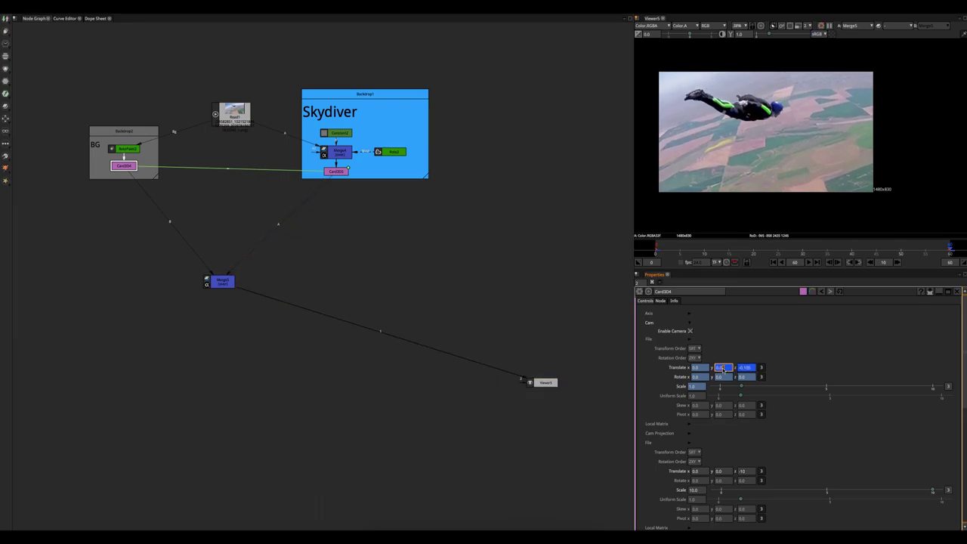
{"action": "scroll", "coordinate": [723, 368], "scroll_direction": "up", "scroll_amount": 3}
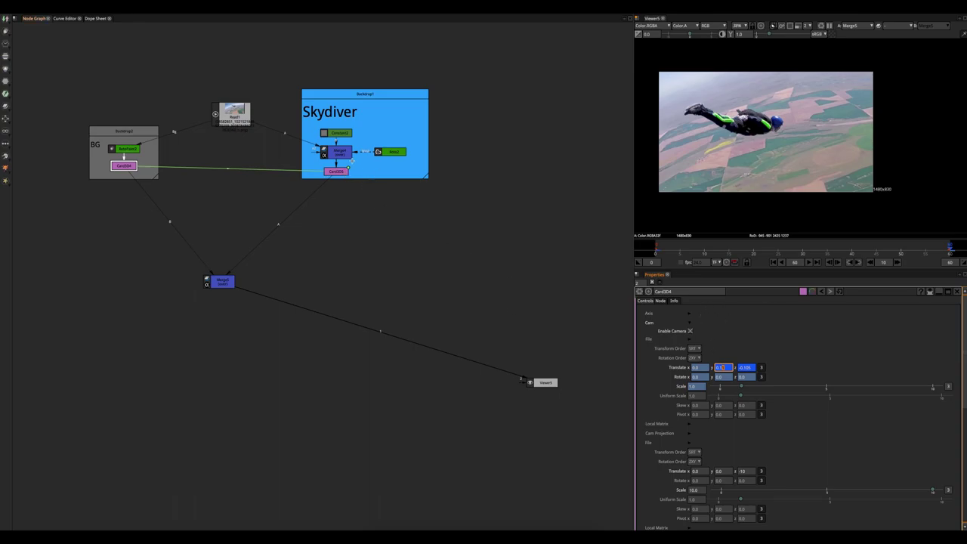
{"action": "left_click", "coordinate": [341, 174]}
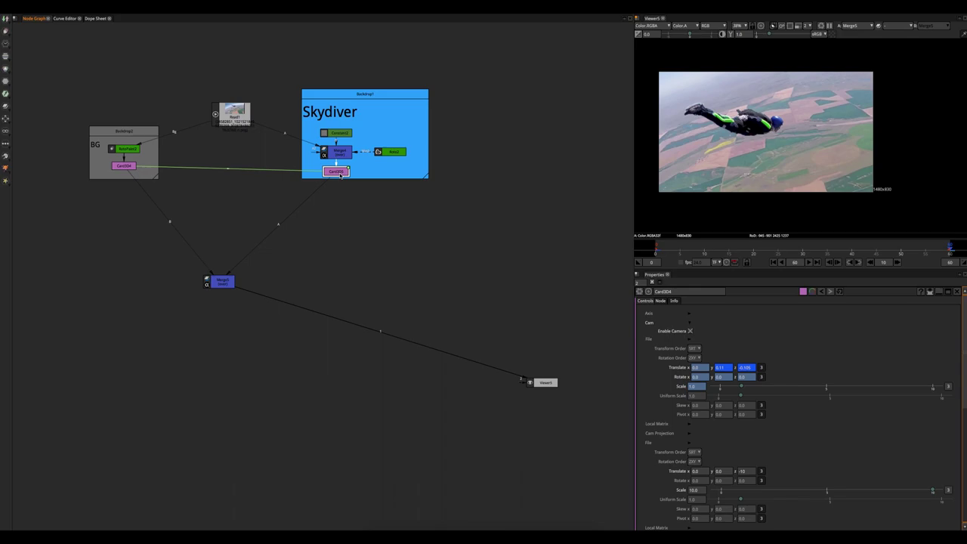
Add Transform2 after Card3D5, key its Translate, and shift the skydiver left to x -294, y 39
{"action": "key", "text": "t"}
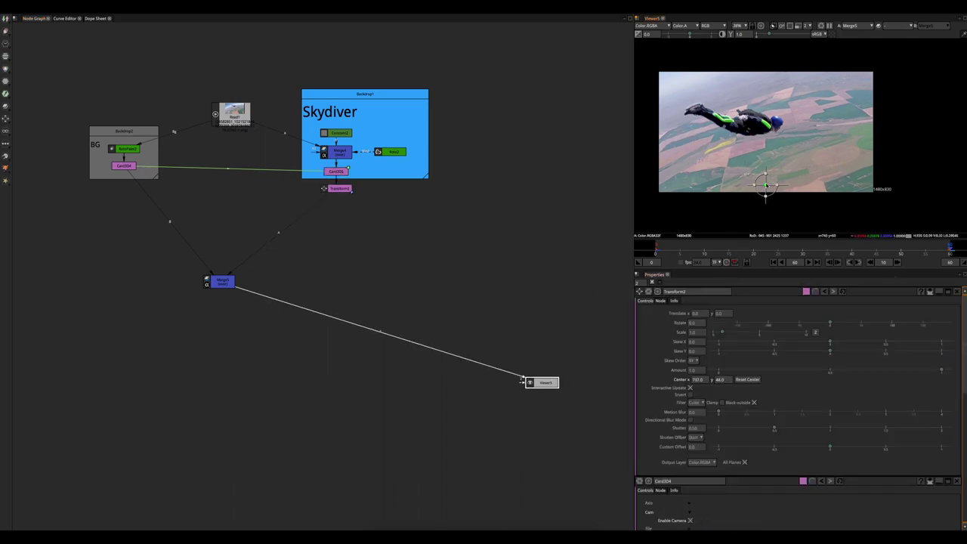
{"action": "left_click_drag", "start_coordinate": [766, 185], "coordinate": [755, 125]}
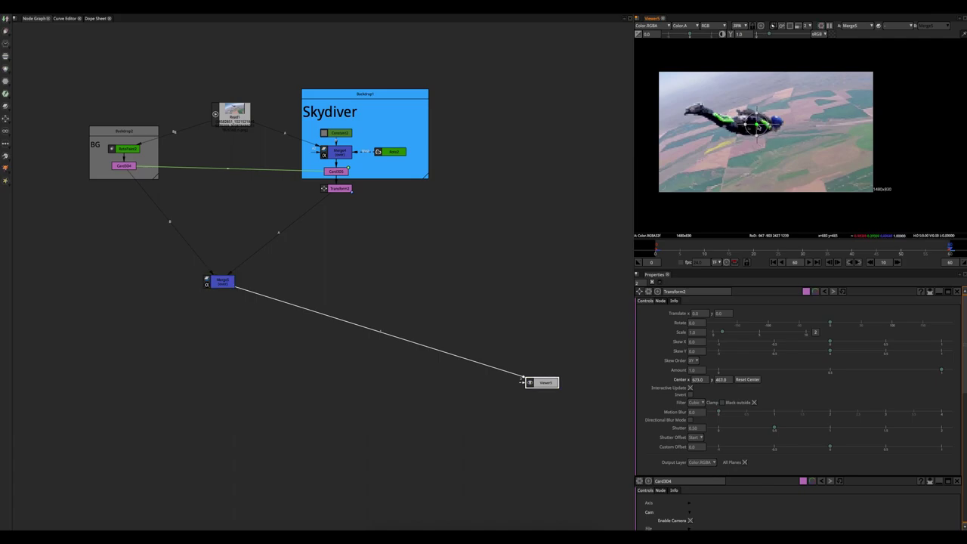
{"action": "left_click", "coordinate": [770, 249]}
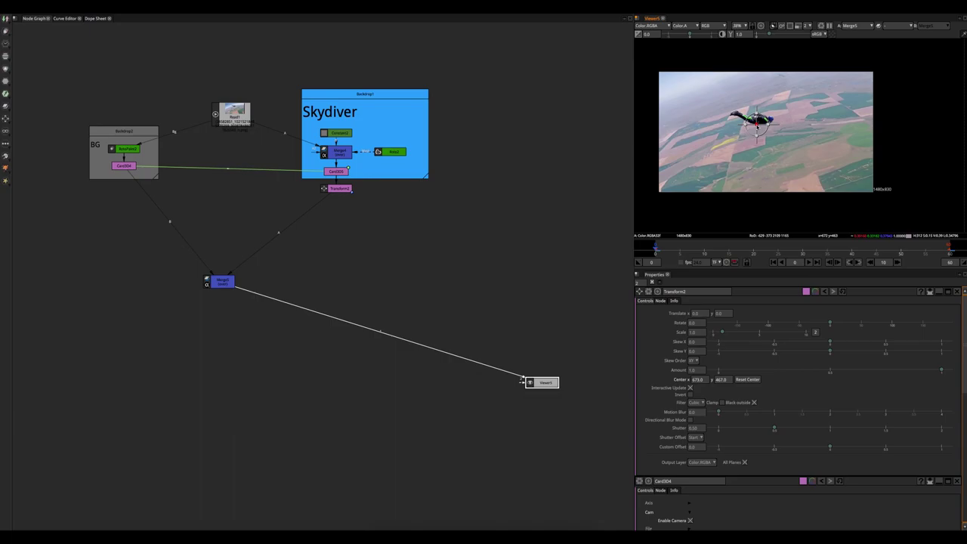
{"action": "key", "text": "shift+Right"}
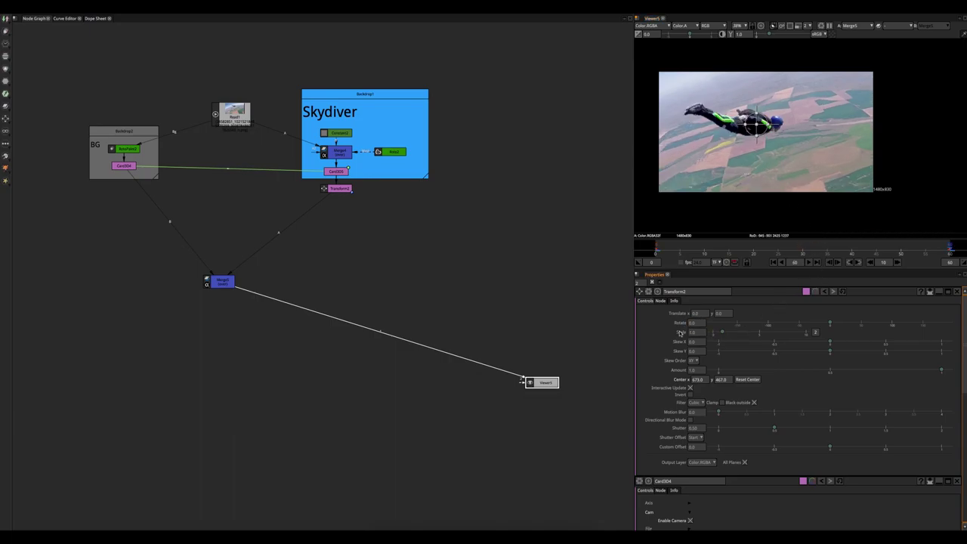
{"action": "right_click", "coordinate": [677, 316]}
{"action": "left_click", "coordinate": [683, 318]}
{"action": "left_click", "coordinate": [773, 263]}
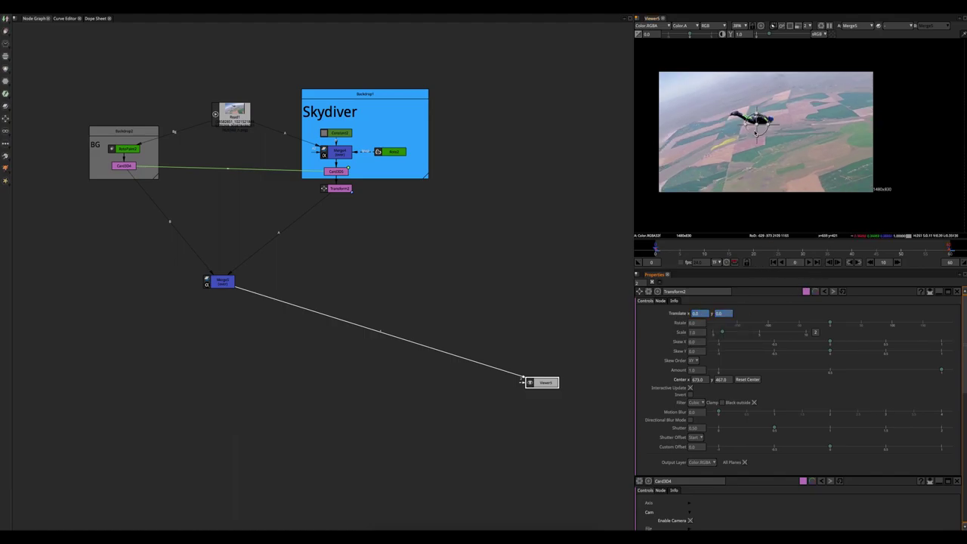
{"action": "left_click_drag", "start_coordinate": [757, 125], "coordinate": [716, 117]}
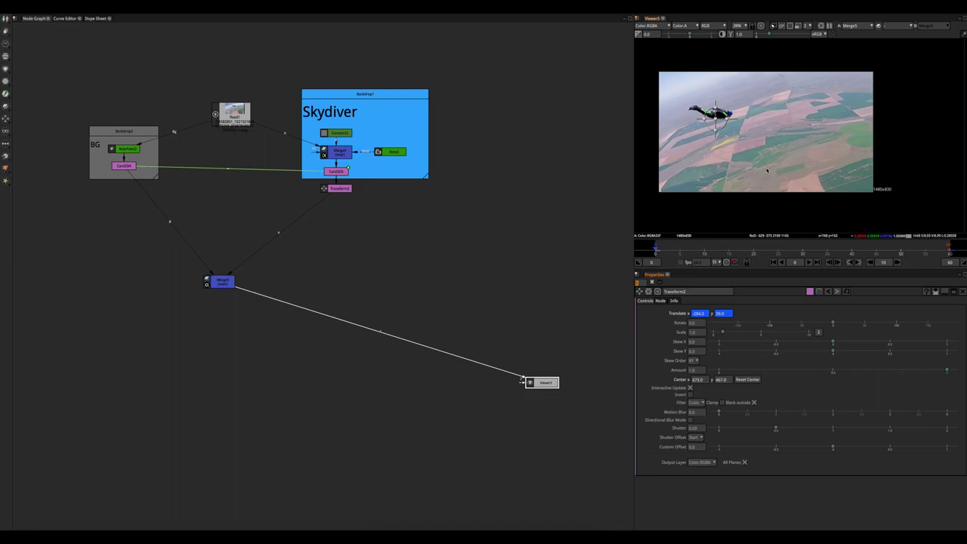
Open Merge4's settings and play the push-in animation, stopping at frame 49
{"action": "double_click", "coordinate": [336, 151]}
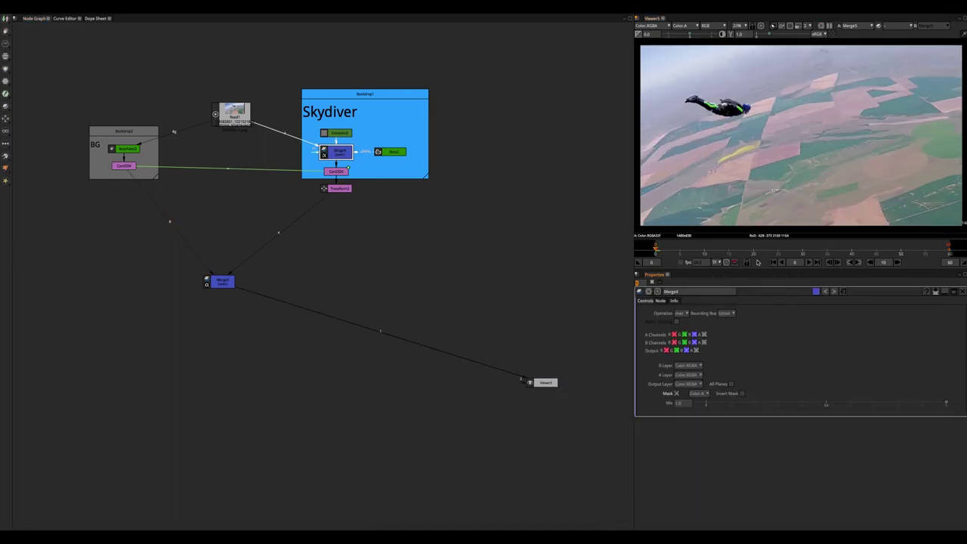
{"action": "left_click", "coordinate": [808, 263]}
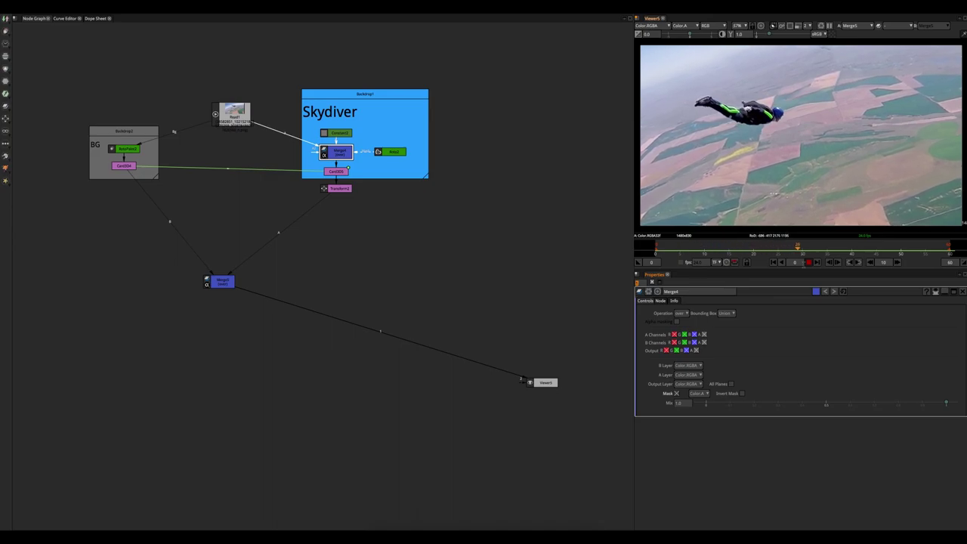
{"action": "key", "text": "k"}
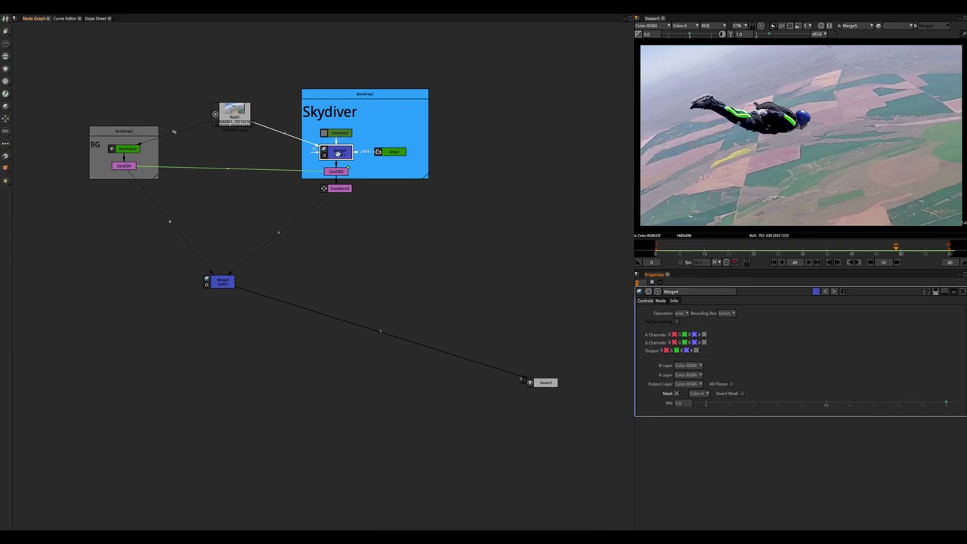
View Merge4, the RotoPaint background, and the skydiver Card3D each on their own
{"action": "key", "text": "1"}
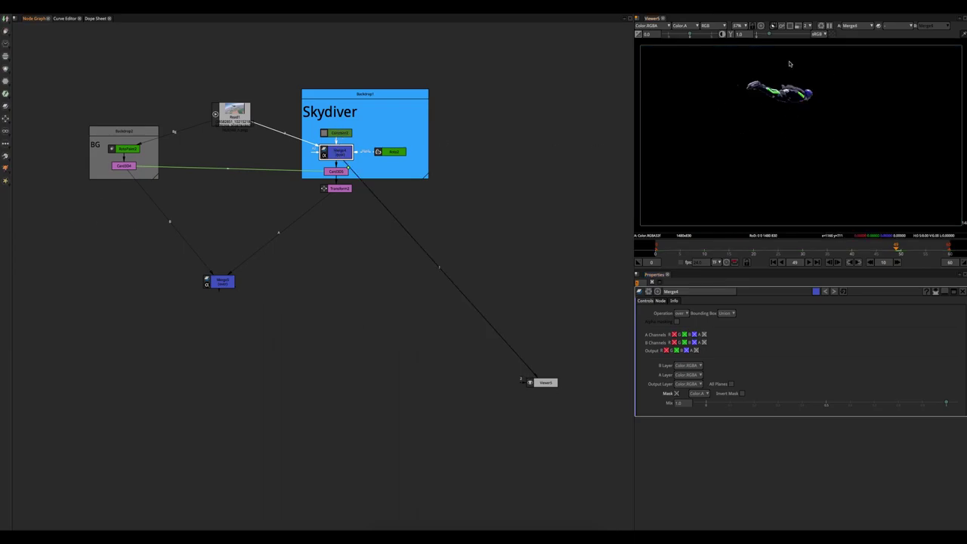
{"action": "left_click", "coordinate": [128, 149]}
{"action": "key", "text": "1"}
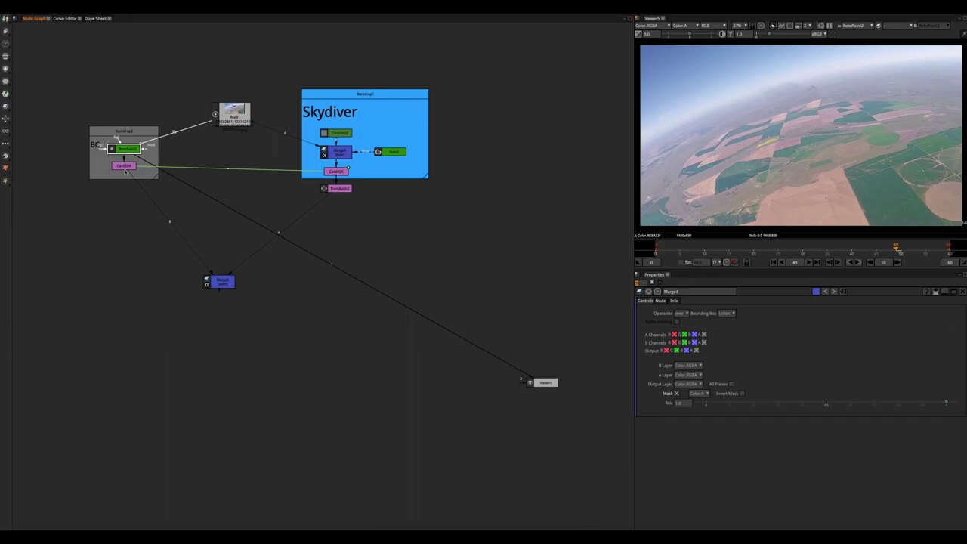
{"action": "left_click", "coordinate": [338, 173]}
{"action": "key", "text": "1"}
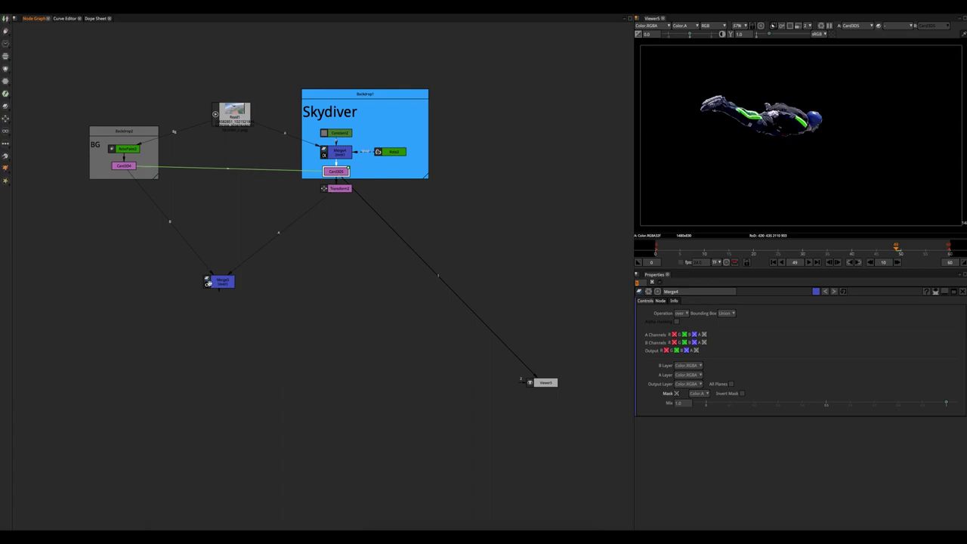
View the Merge5 composite and move Transform2 and Card3D5 out of the Skydiver backdrop
{"action": "left_click", "coordinate": [222, 284]}
{"action": "key", "text": "1"}
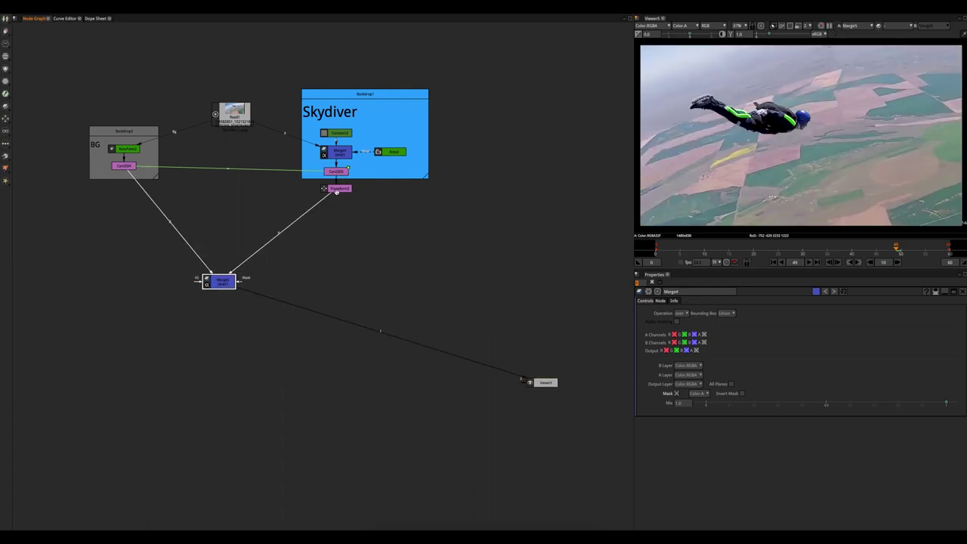
{"action": "left_click_drag", "start_coordinate": [336, 192], "coordinate": [258, 210]}
{"action": "left_click_drag", "start_coordinate": [338, 172], "coordinate": [258, 166]}
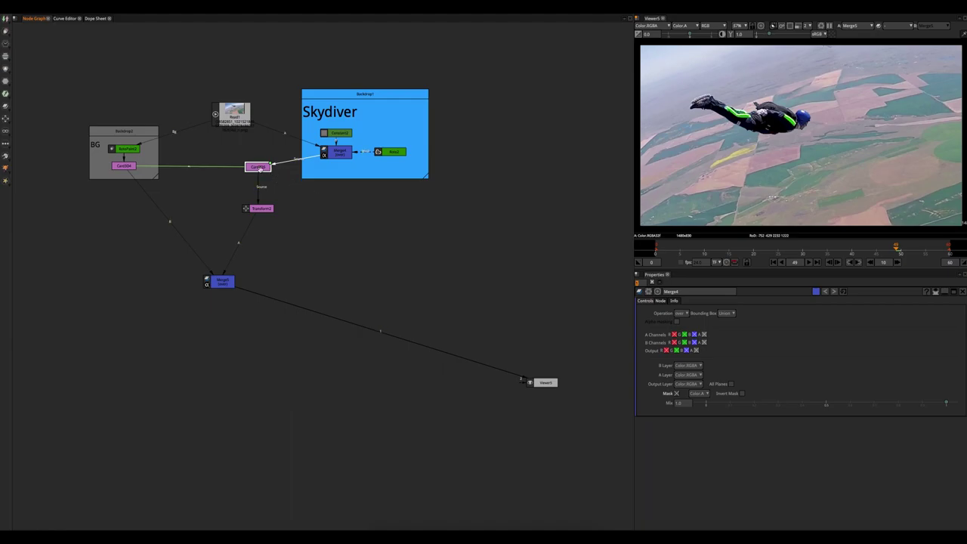
Paste a copy of Card3D5 and connect its Source to Merge4
{"action": "key", "text": "ctrl+v"}
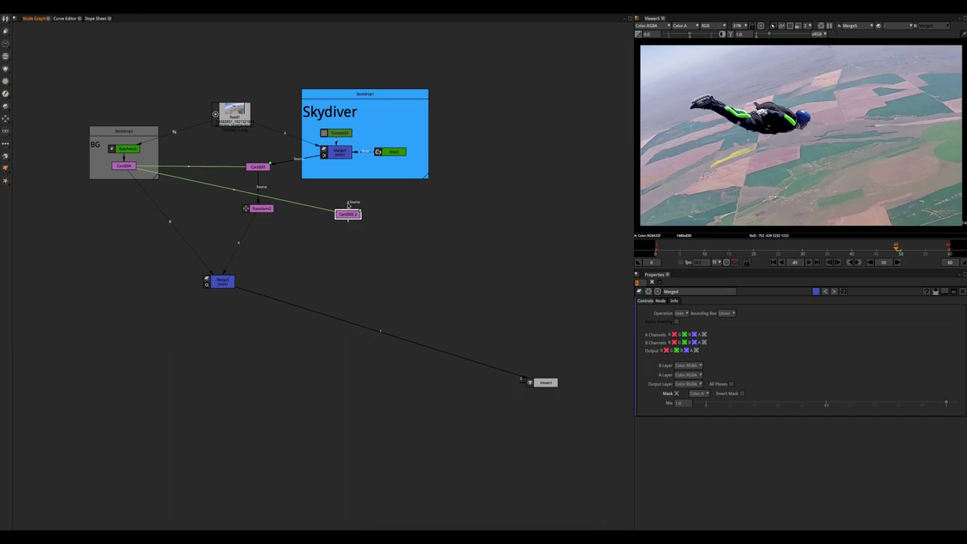
{"action": "left_click_drag", "start_coordinate": [348, 204], "coordinate": [338, 154]}
{"action": "left_click_drag", "start_coordinate": [348, 215], "coordinate": [225, 281]}
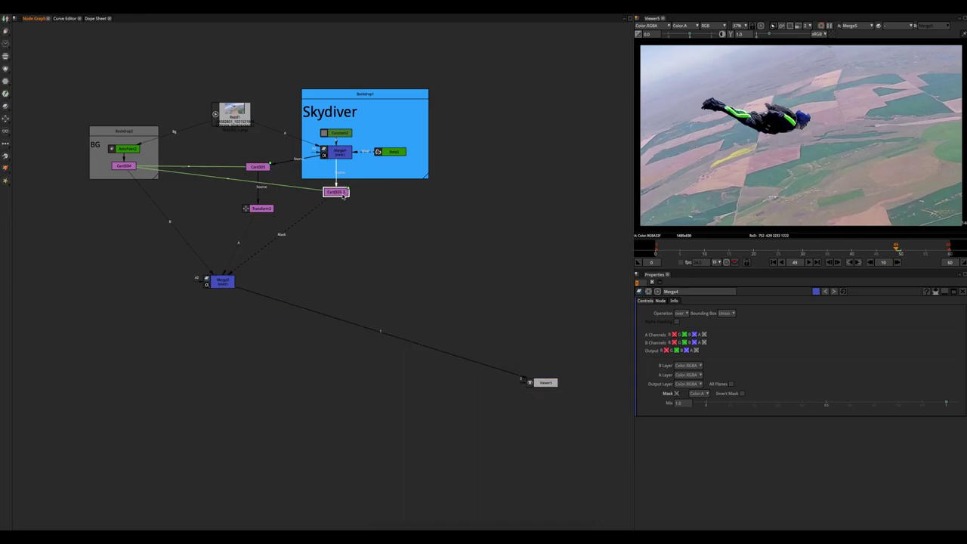
Add Transform3 after the copy, move the second skydiver lower to x 56, y -243, and connect it to Merge5
{"action": "key", "text": "t"}
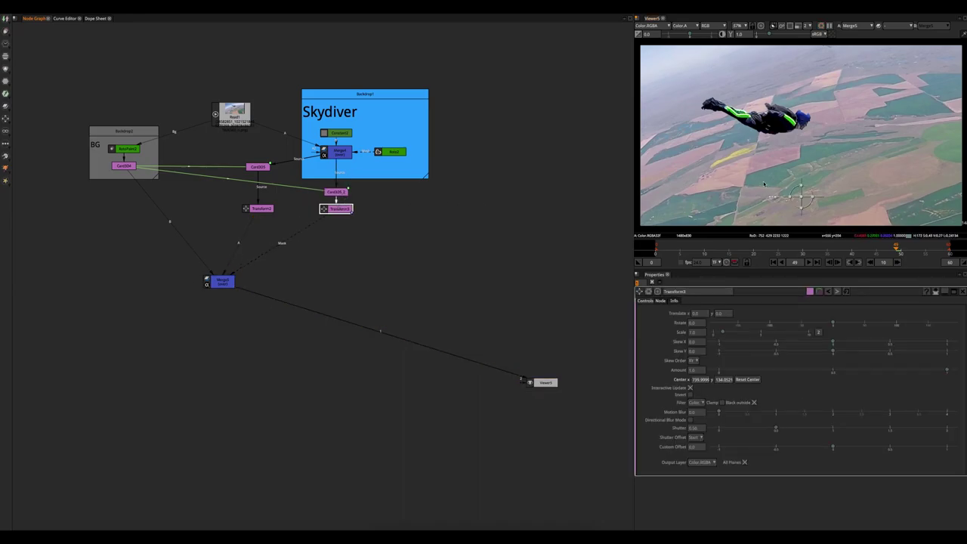
{"action": "left_click", "coordinate": [523, 382]}
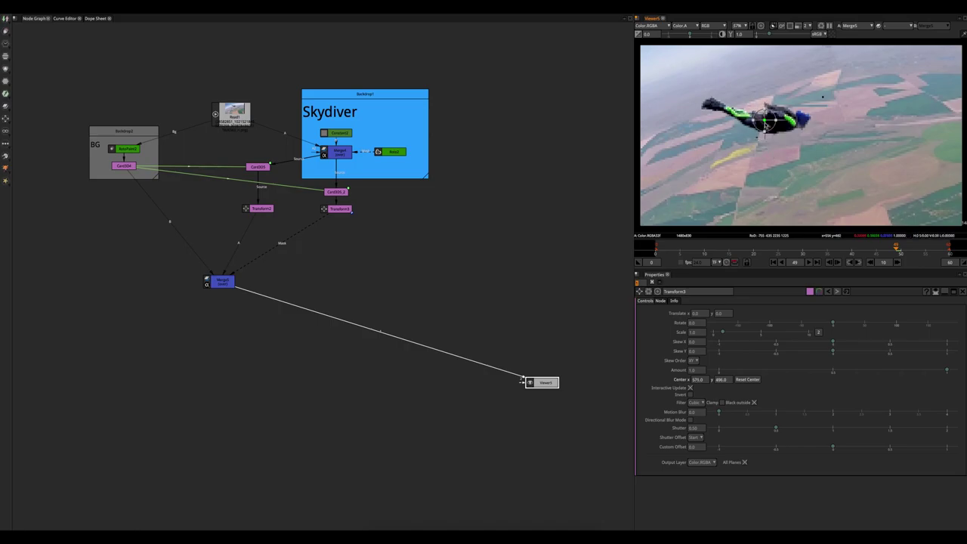
{"action": "left_click_drag", "start_coordinate": [788, 100], "coordinate": [783, 181]}
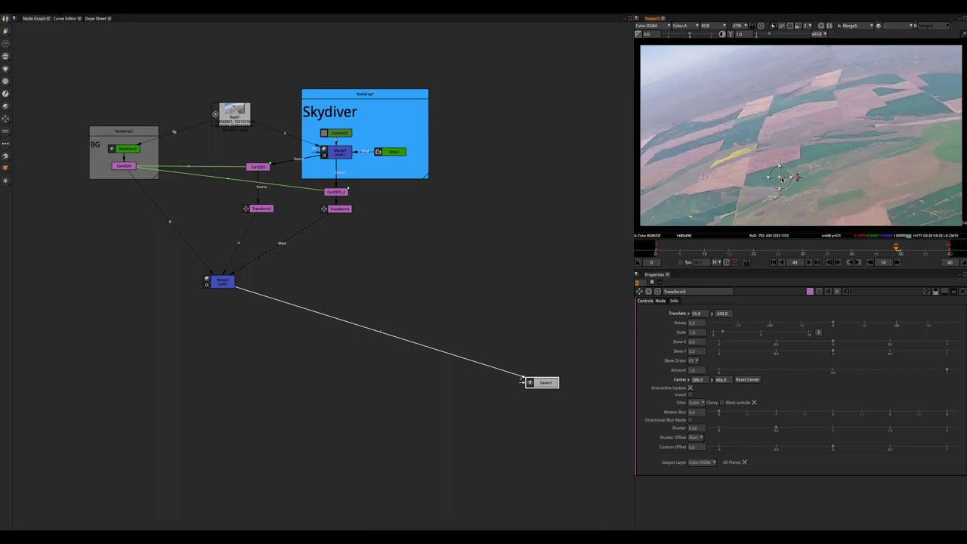
{"action": "mouse_move", "coordinate": [323, 219]}
{"action": "left_mouse_down"}
{"action": "mouse_move", "coordinate": [250, 268]}
{"action": "mouse_move", "coordinate": [210, 220]}
{"action": "mouse_move", "coordinate": [333, 210]}
{"action": "left_mouse_up"}
{"action": "left_click", "coordinate": [216, 282]}
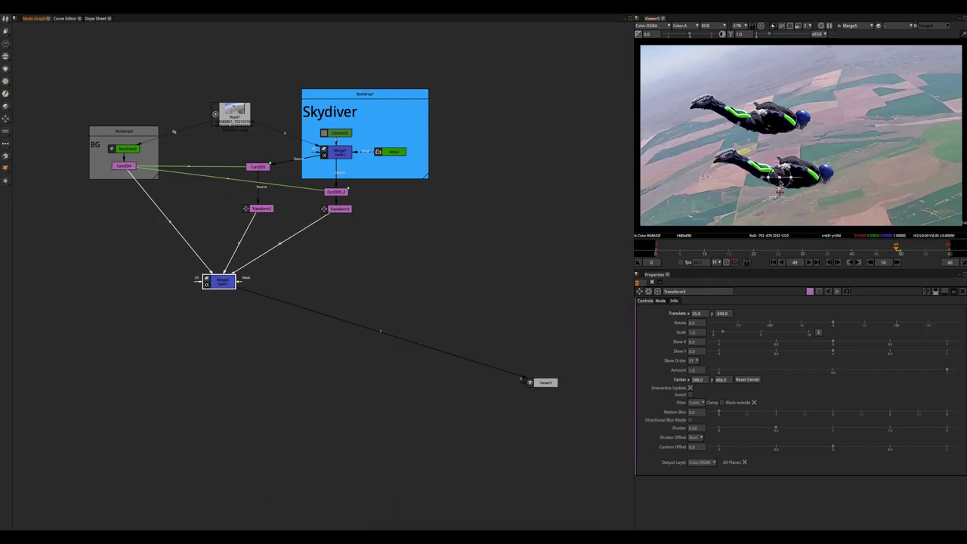
Move the second skydiver to upper right at x 374, y 173 with scale 0.71
{"action": "left_click_drag", "start_coordinate": [779, 180], "coordinate": [851, 86]}
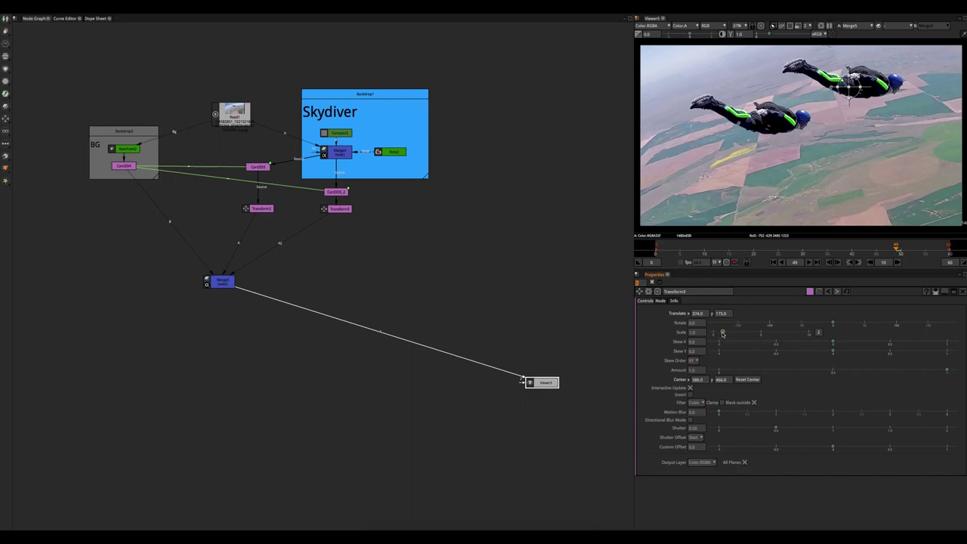
{"action": "left_click_drag", "start_coordinate": [722, 332], "coordinate": [720, 333]}
{"action": "left_click_drag", "start_coordinate": [722, 249], "coordinate": [654, 251]}
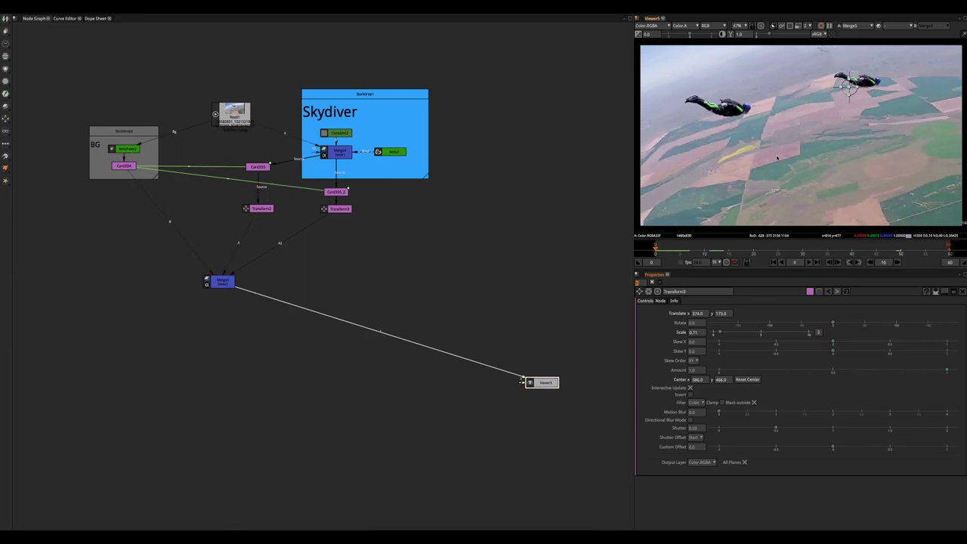
Play the animation, stop at frame 22, and view the Read1 footage
{"action": "left_click", "coordinate": [808, 262]}
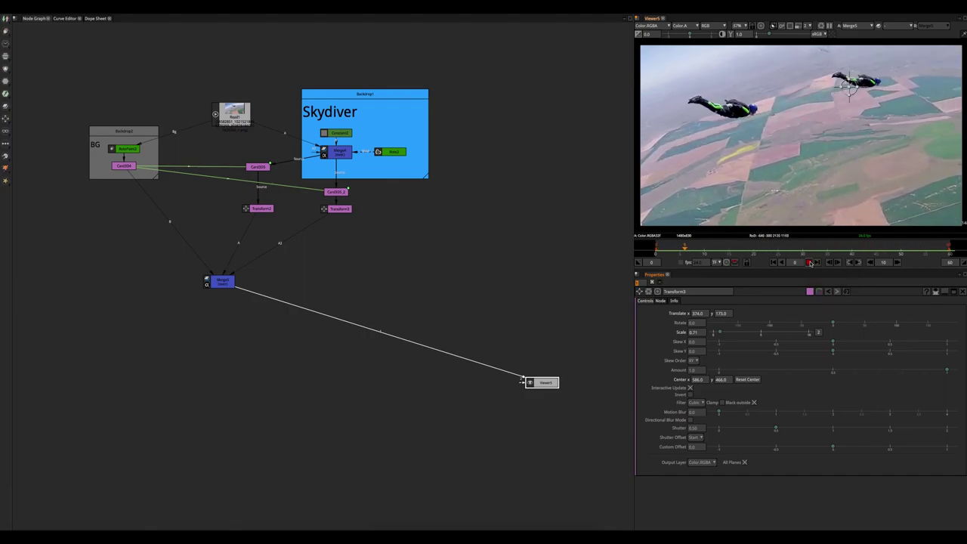
{"action": "left_click", "coordinate": [810, 262]}
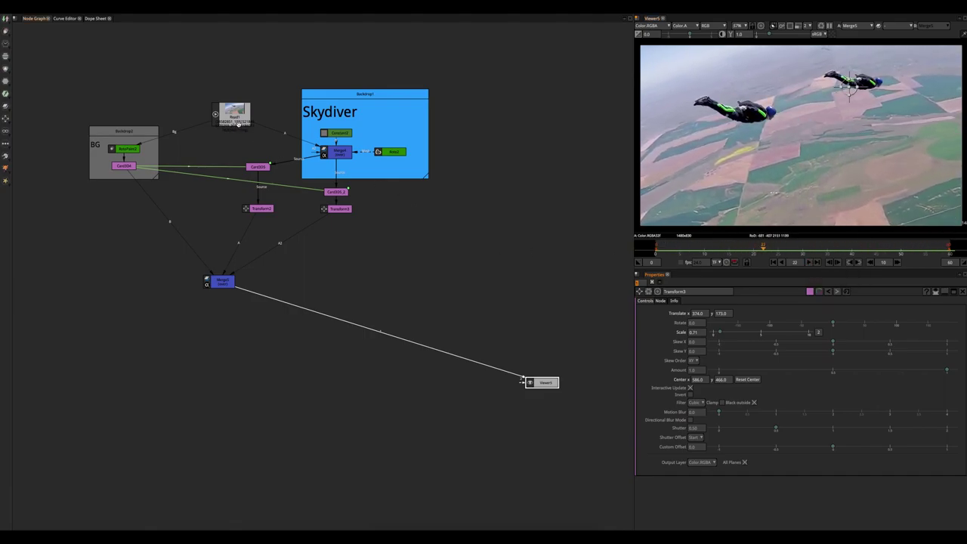
{"action": "left_click", "coordinate": [239, 123]}
{"action": "key", "text": "1"}
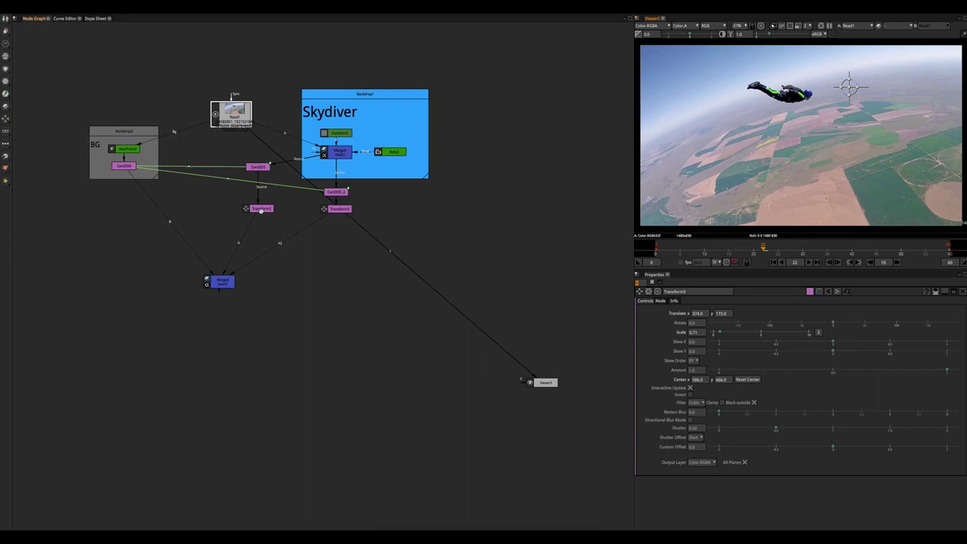
Move Card305 and Transform2 into the Skydiver backdrop and disconnect the viewer's input
{"action": "left_click_drag", "start_coordinate": [261, 210], "coordinate": [260, 197]}
{"action": "left_click_drag", "start_coordinate": [236, 156], "coordinate": [295, 208]}
{"action": "left_click", "coordinate": [289, 221]}
{"action": "left_click_drag", "start_coordinate": [399, 265], "coordinate": [492, 284]}
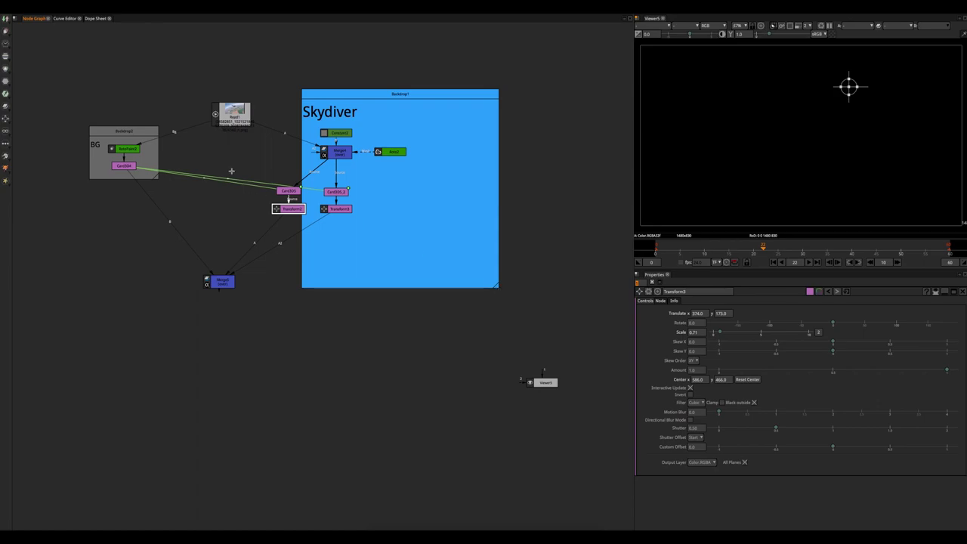
Arrange all four Card3D and Transform nodes, then move the Skydiver backdrop up and left
{"action": "left_click_drag", "start_coordinate": [231, 170], "coordinate": [375, 213]}
{"action": "left_click_drag", "start_coordinate": [427, 119], "coordinate": [274, 244]}
{"action": "left_click_drag", "start_coordinate": [350, 151], "coordinate": [397, 170]}
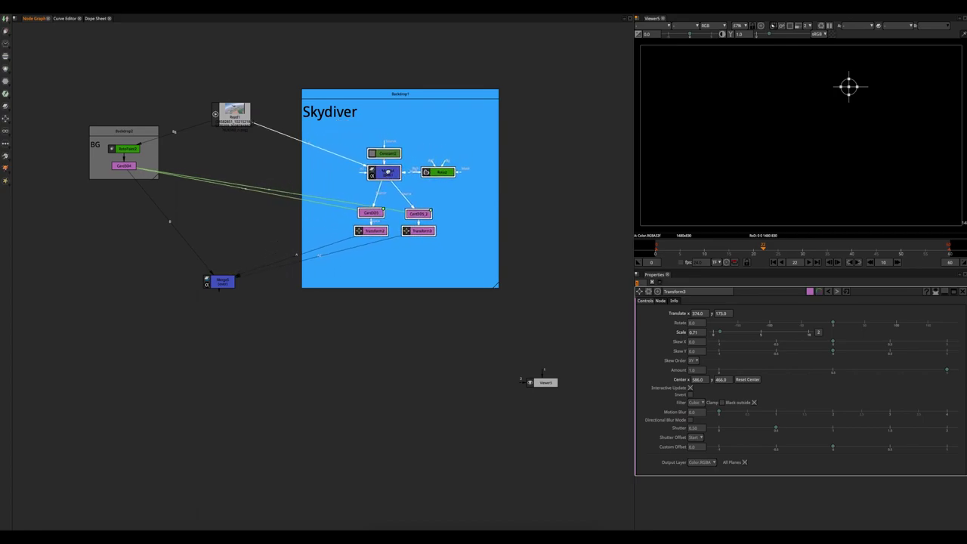
{"action": "left_click_drag", "start_coordinate": [393, 93], "coordinate": [362, 38]}
{"action": "left_click", "coordinate": [362, 239]}
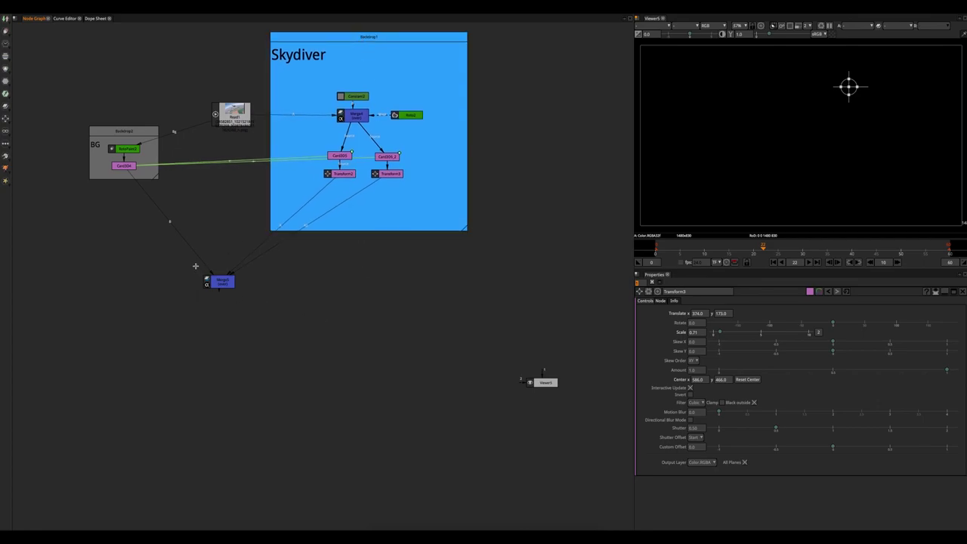
Shift Merge5 right, view its output with its settings open, and move the Viewer node down-right
{"action": "left_click", "coordinate": [219, 282]}
{"action": "left_click_drag", "start_coordinate": [221, 283], "coordinate": [245, 285]}
{"action": "key", "text": "1"}
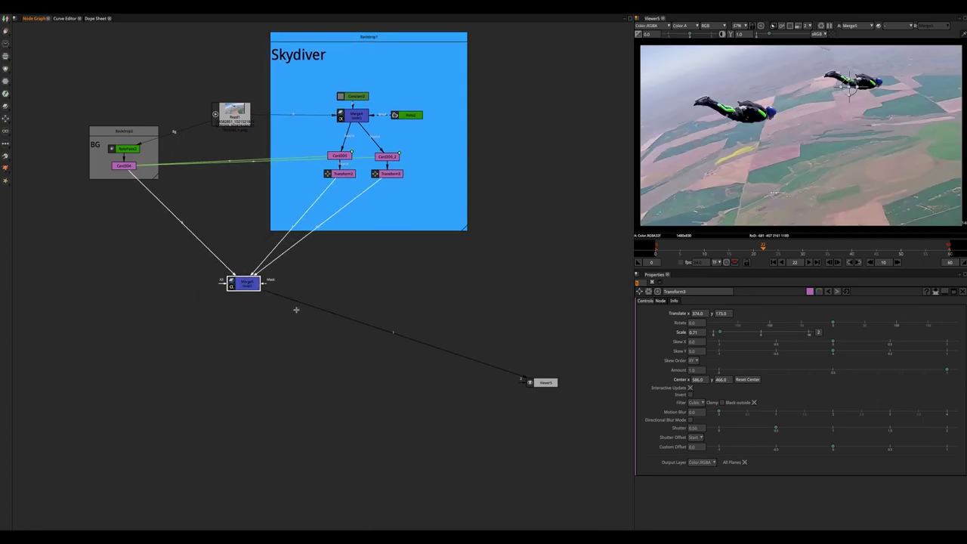
{"action": "double_click", "coordinate": [248, 287]}
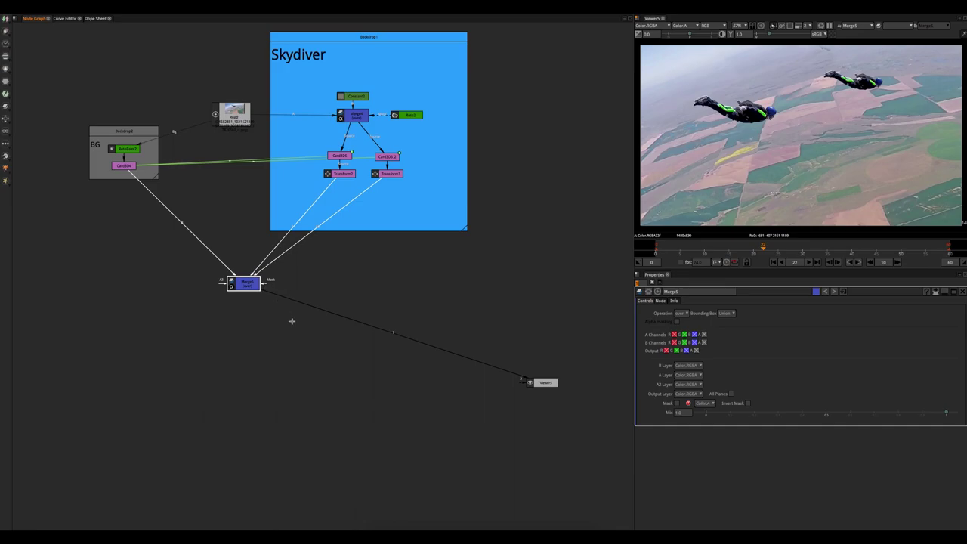
{"action": "left_click_drag", "start_coordinate": [544, 384], "coordinate": [568, 421]}
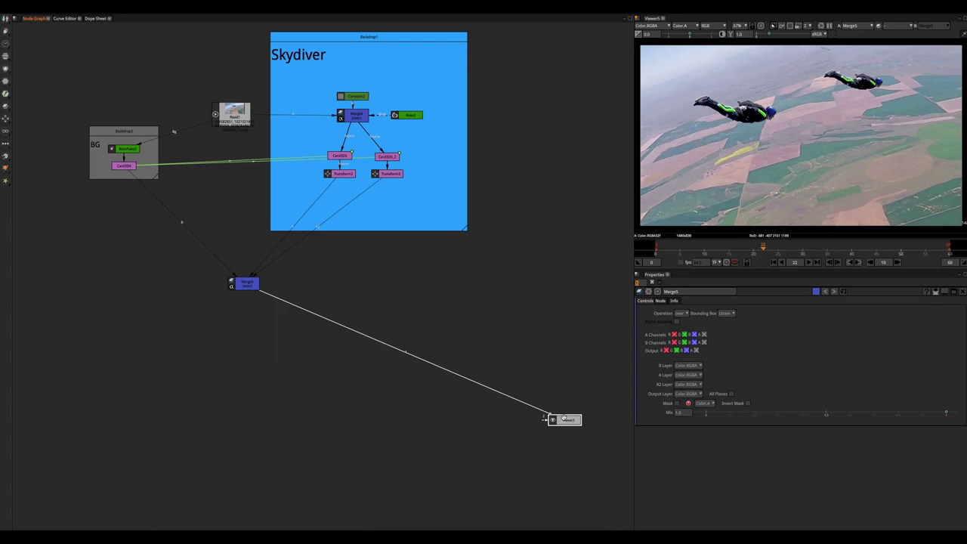